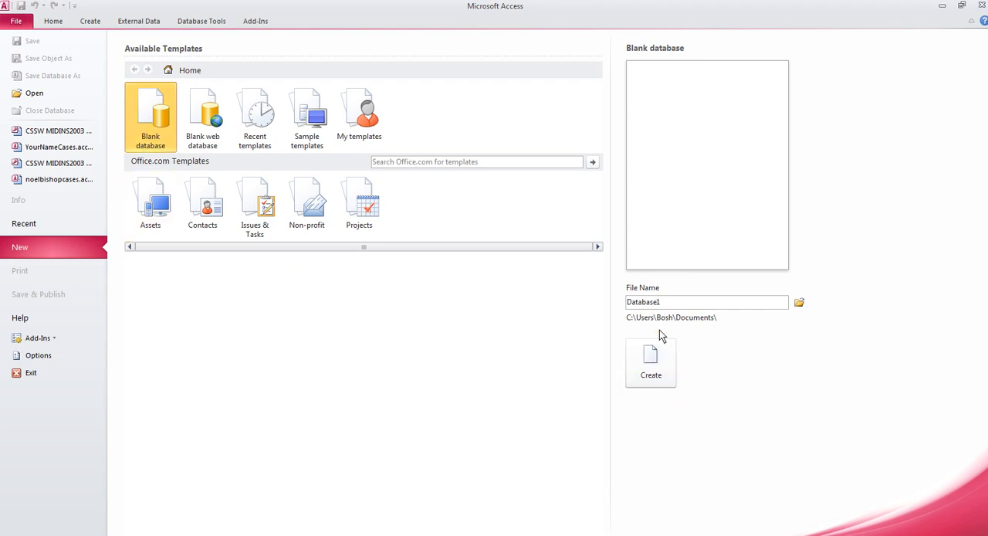
- Create a blank database named YourNameCases
double_click(671, 303)
text(YourNameCases)
click(651, 355)
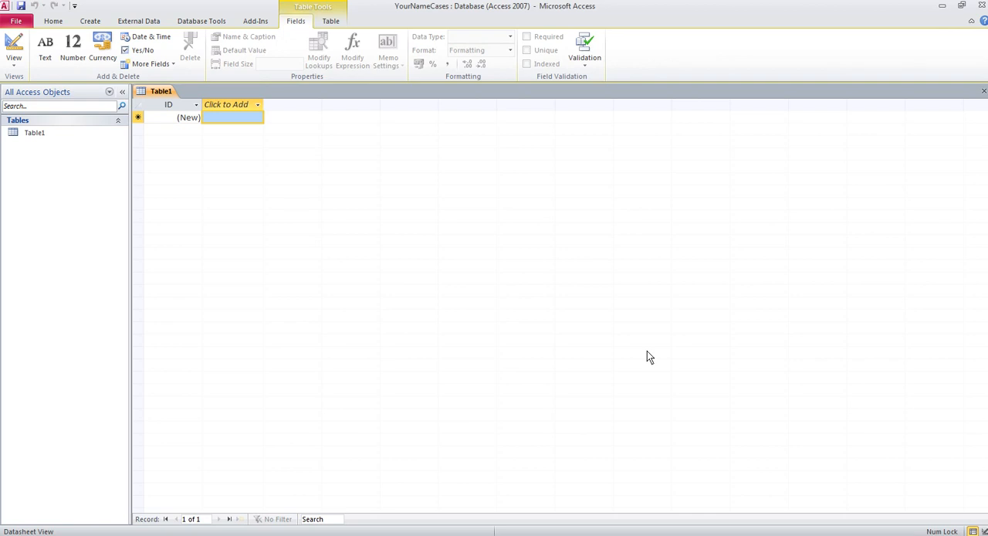
click(229, 120)
click(171, 121)
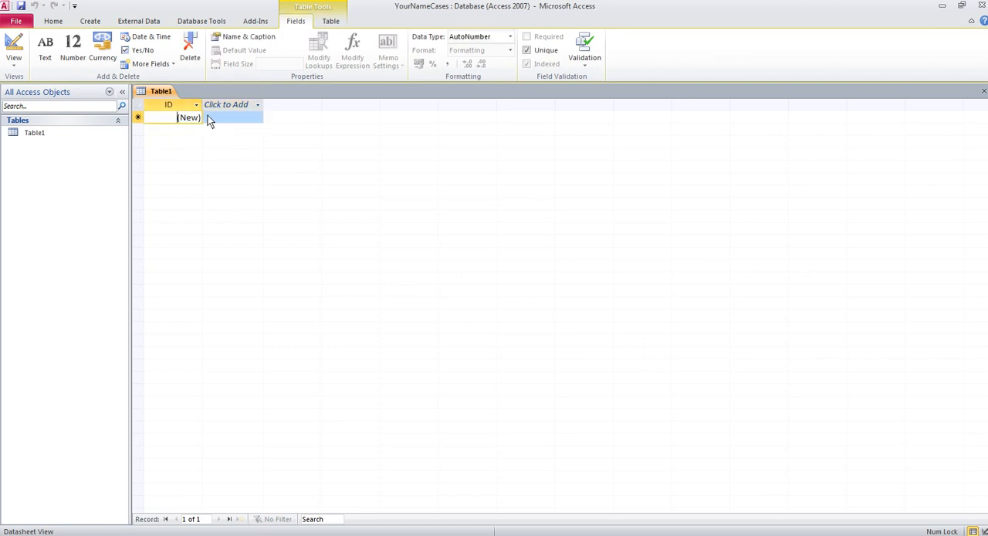
click(220, 120)
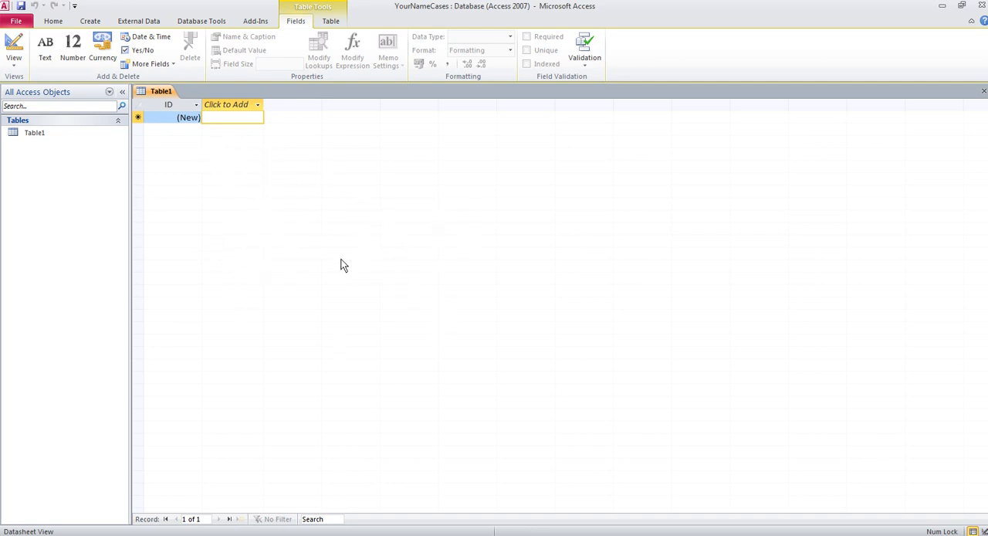
- Switch the new table to Design View, saving it under the name CHILD PROTECTION
click(13, 65)
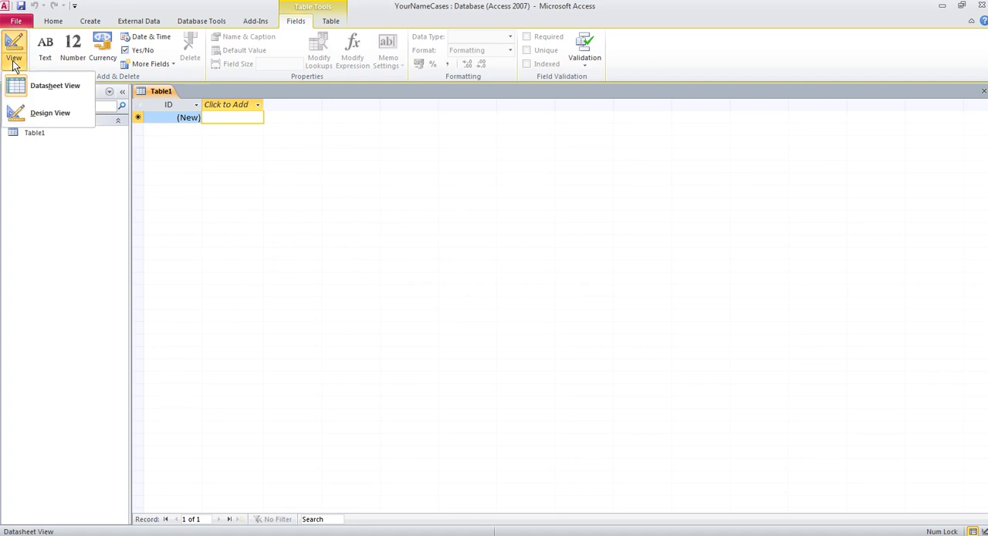
click(42, 113)
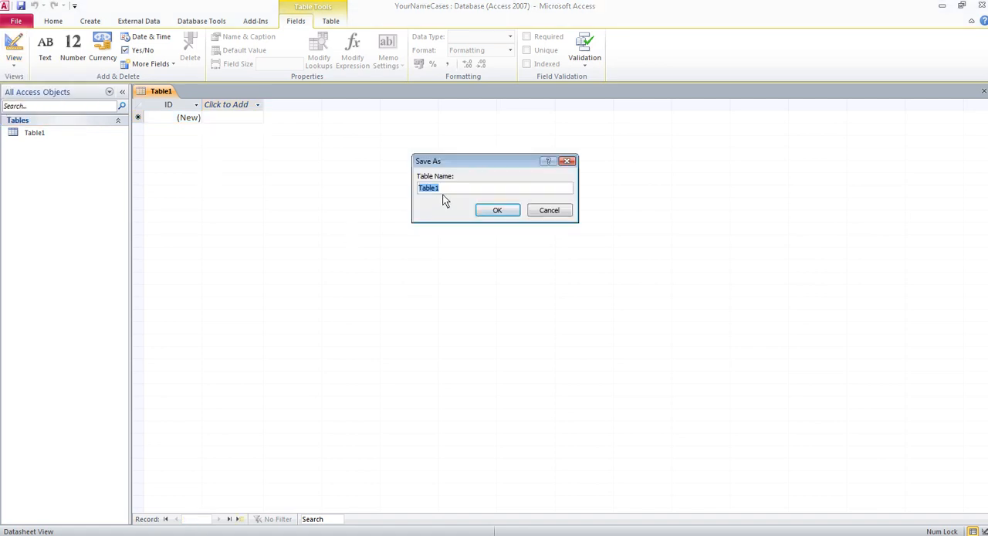
key(Caps_Lock)
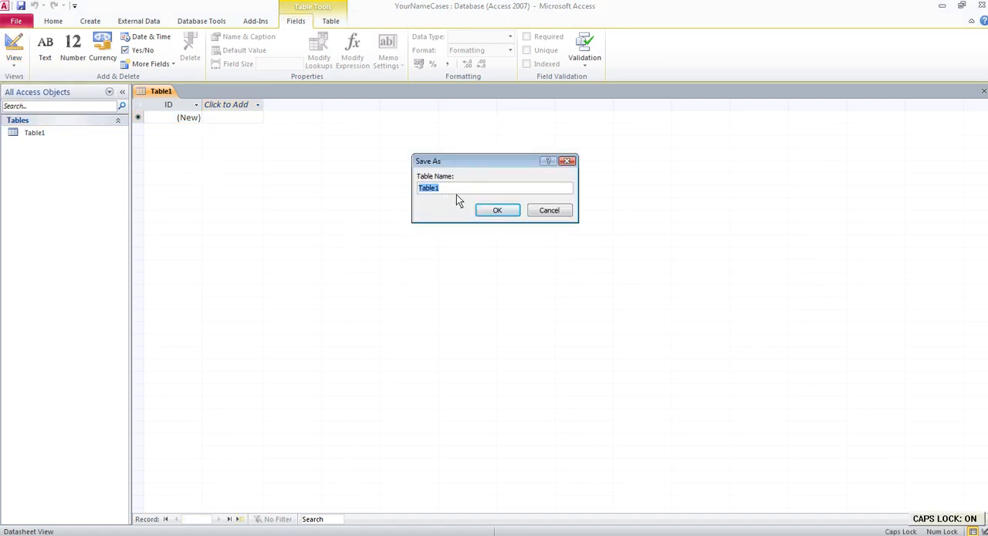
text(CHILD PROTECTION)
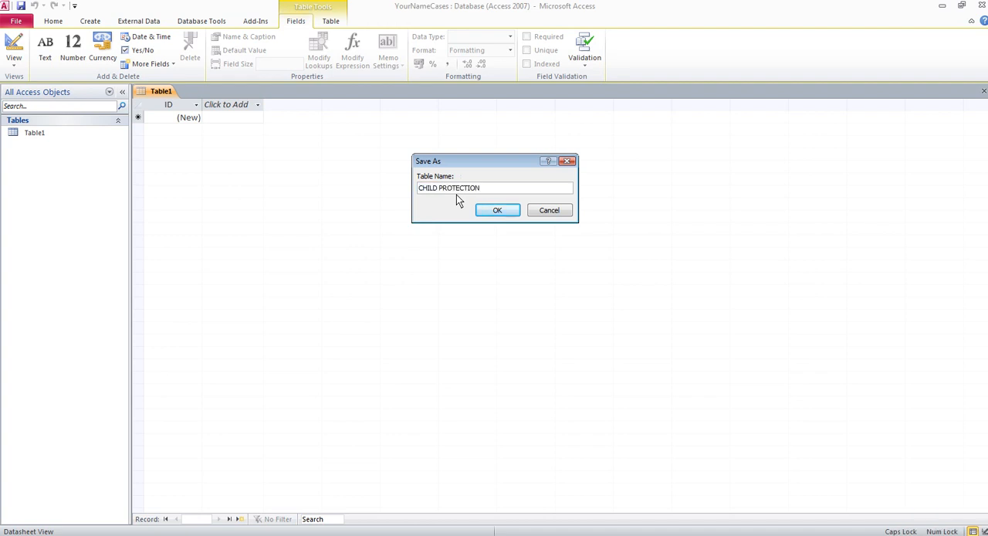
key(Return)
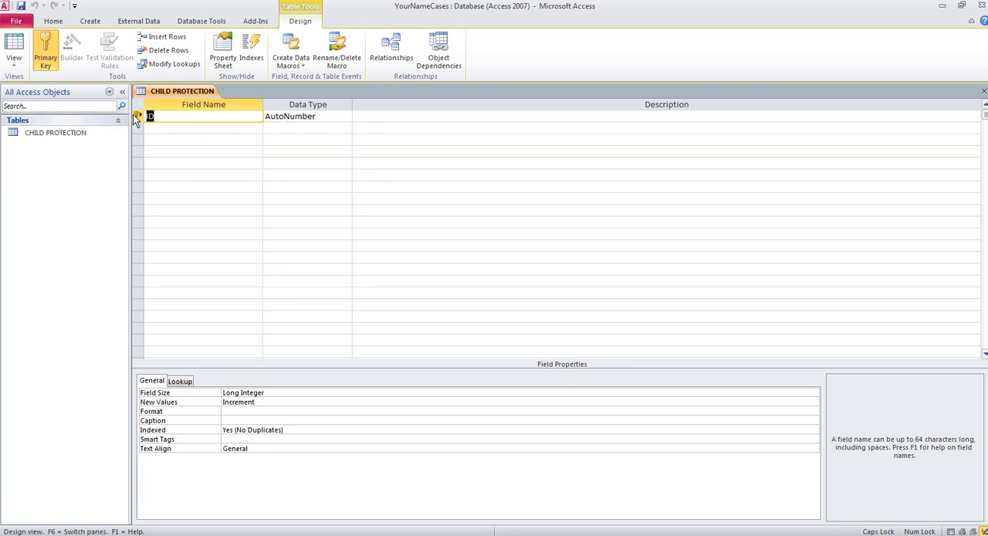
click(176, 131)
click(178, 140)
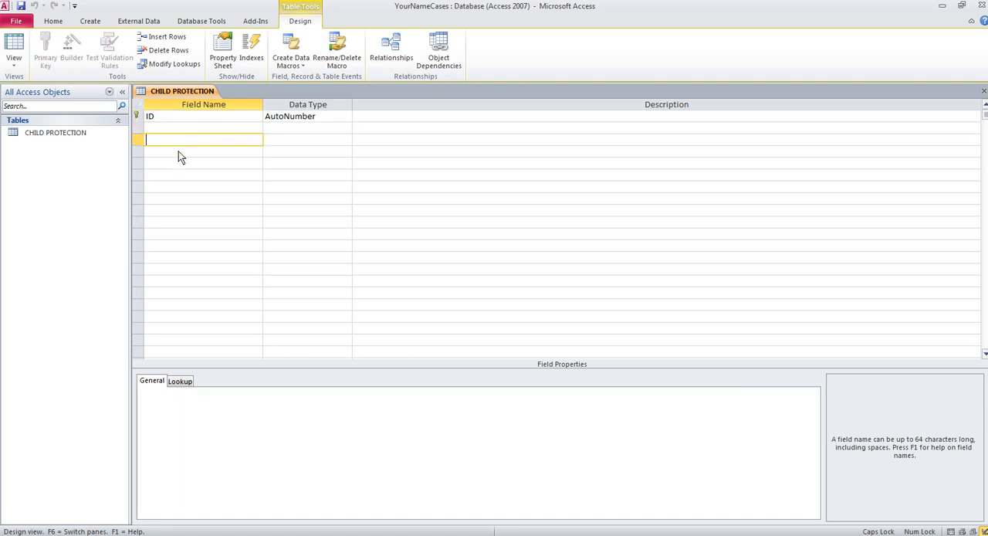
click(178, 151)
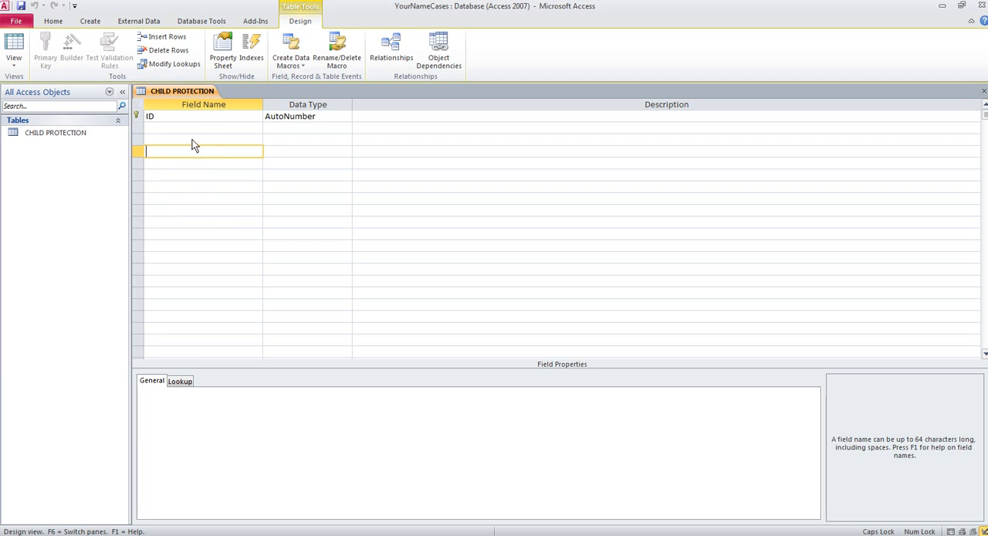
- Rename the table's ID field as Case ID
click(177, 120)
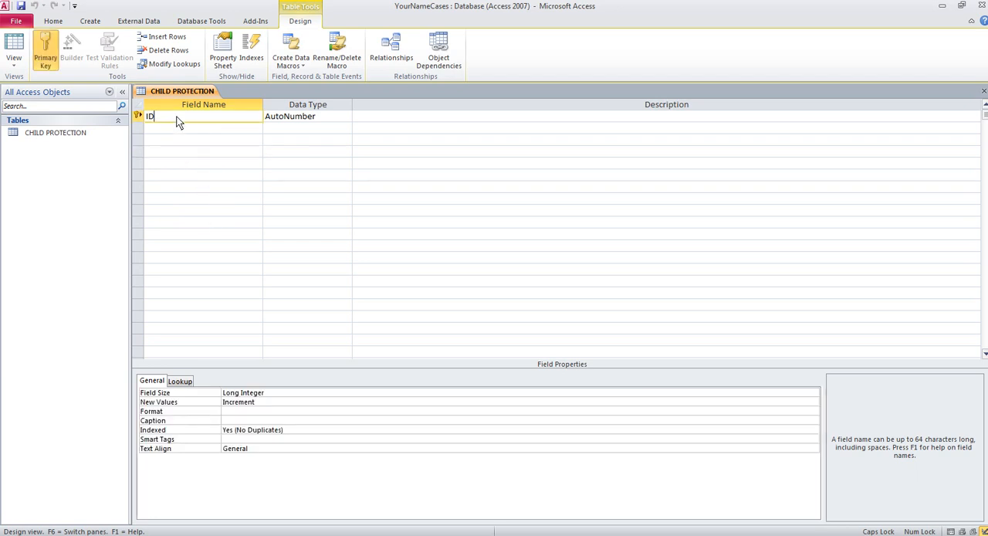
key(BackSpace)
key(Caps_Lock)
text(Casze)
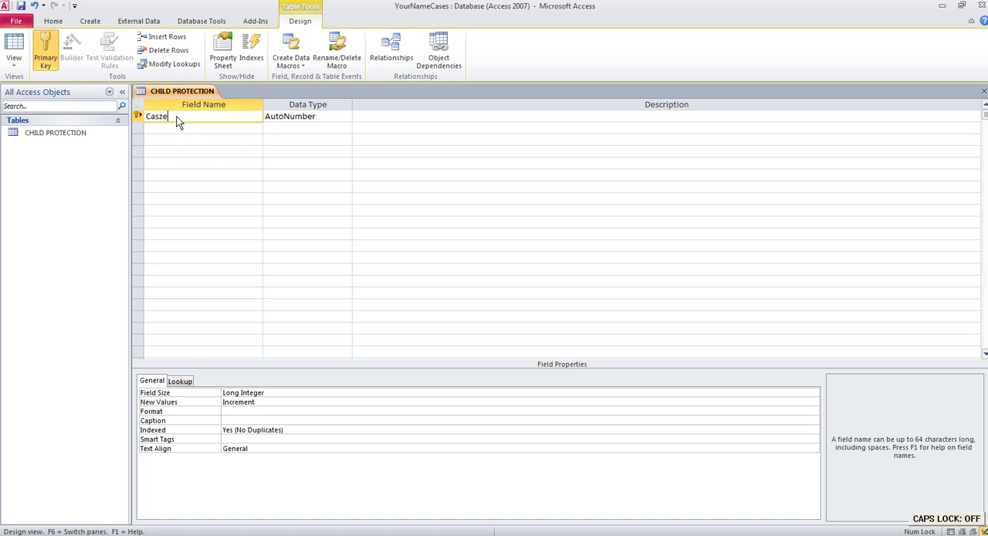
key(BackSpace)
key(BackSpace)
text(e ID)
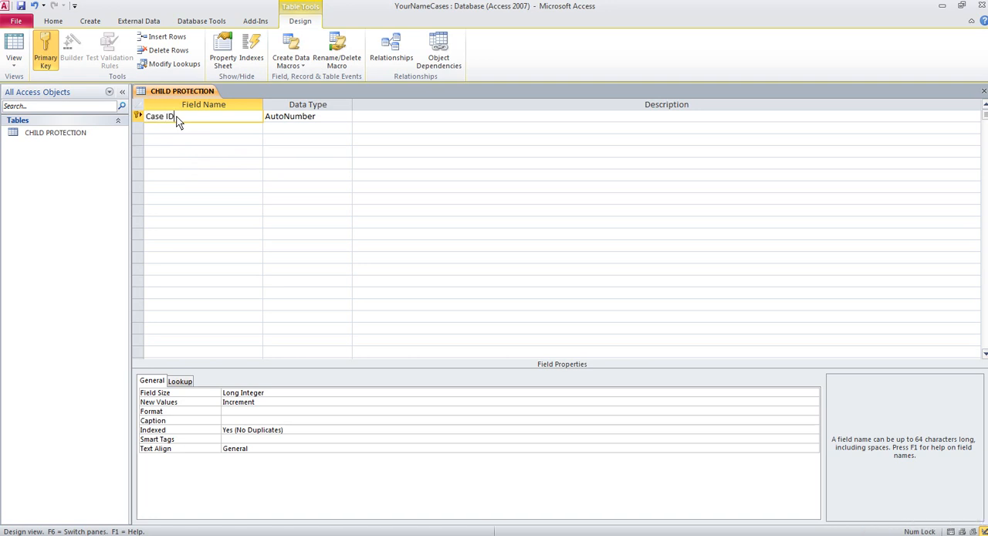
- Add a field called Name below Case ID, accepting the use of a reserved word
key(Down)
text(nam)
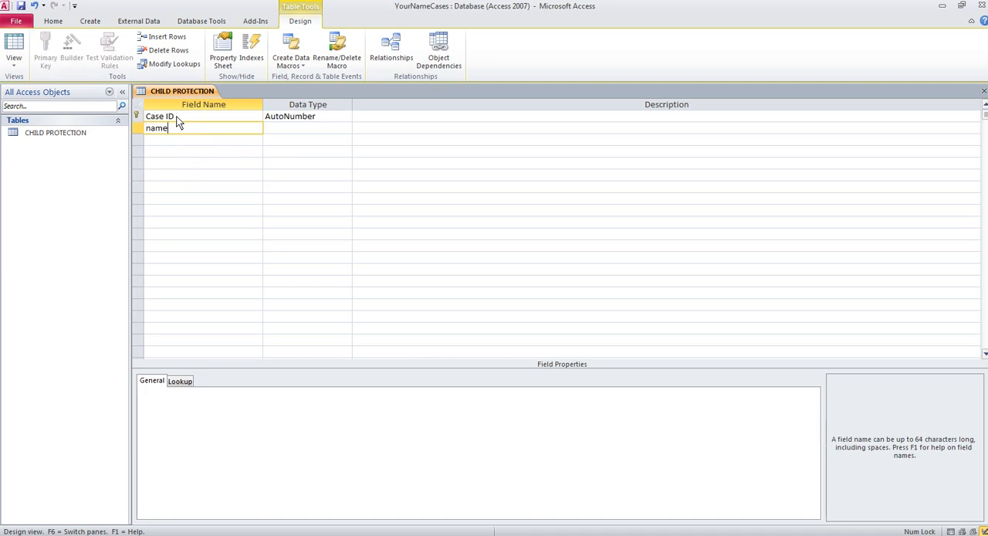
key(BackSpace)
key(BackSpace)
key(BackSpace)
text(Name)
key(Tab)
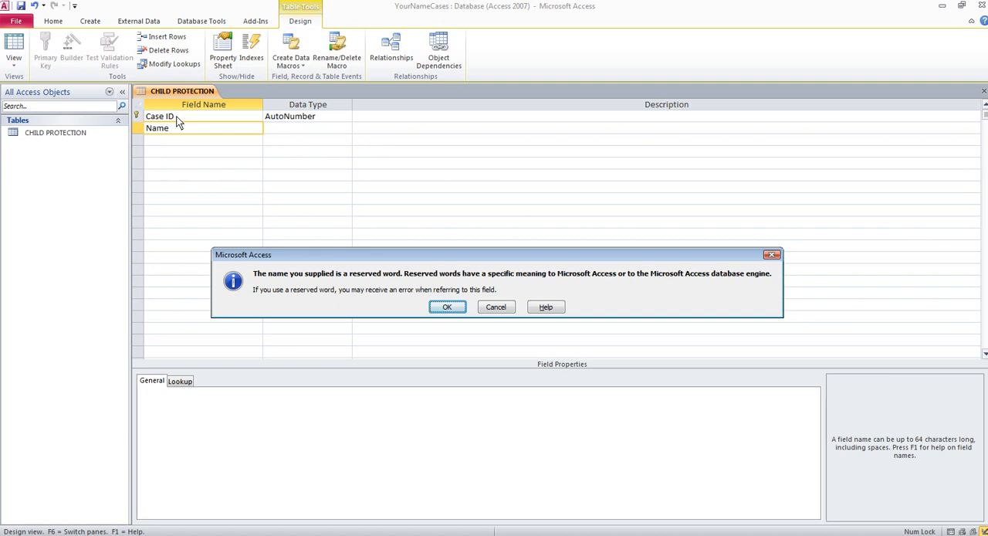
click(447, 308)
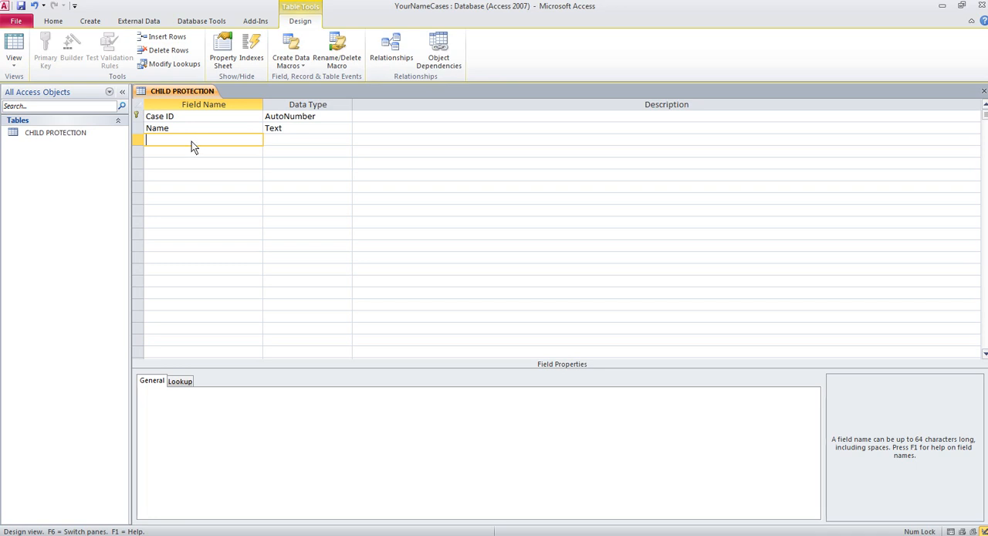
- Add the fields Age, Address, City and County below the Name field
text(Age)
key(Down)
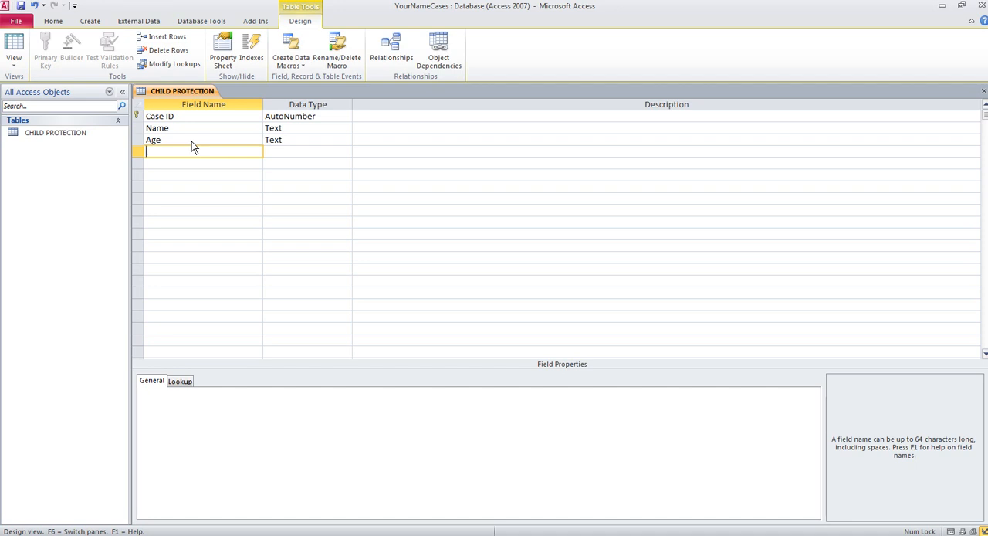
text(Address)
key(Down)
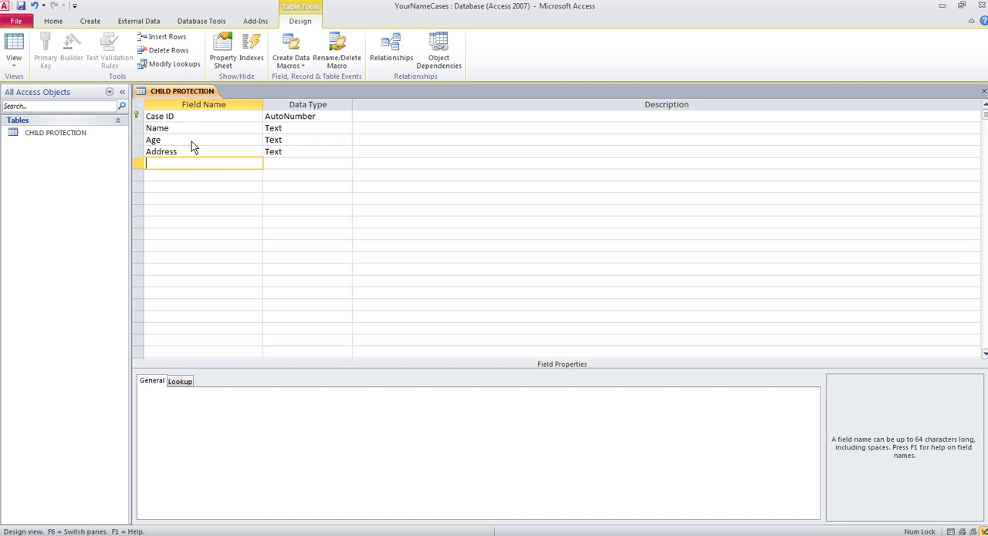
text(City)
key(Down)
text(County)
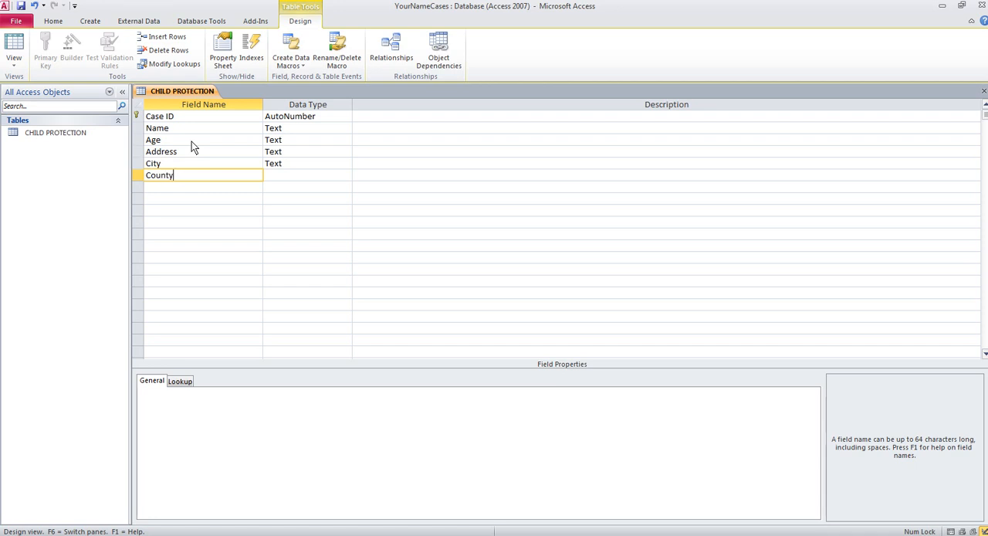
key(Down)
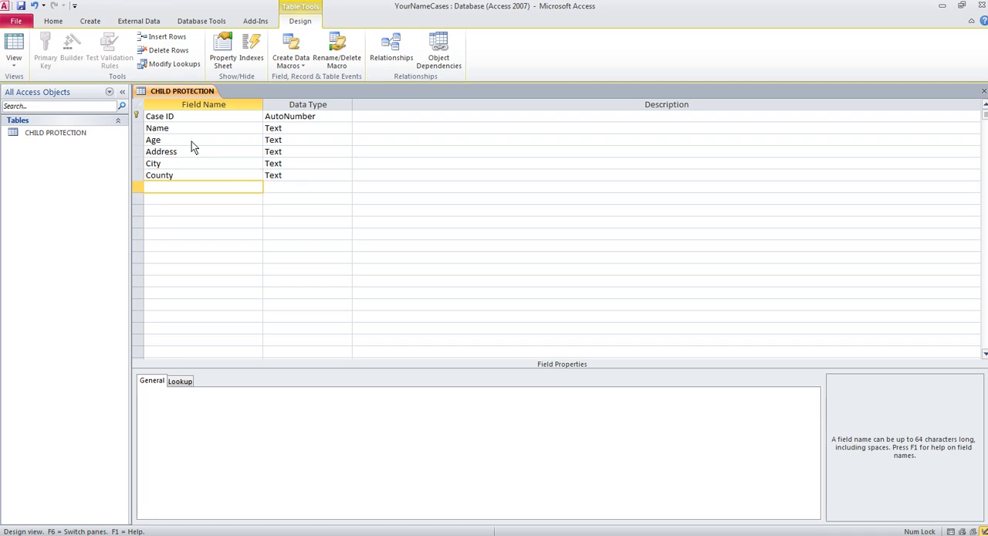
- Add the fields Postcode, School attended and Risk below County
text(Postcode)
key(Down)
text(School attended)
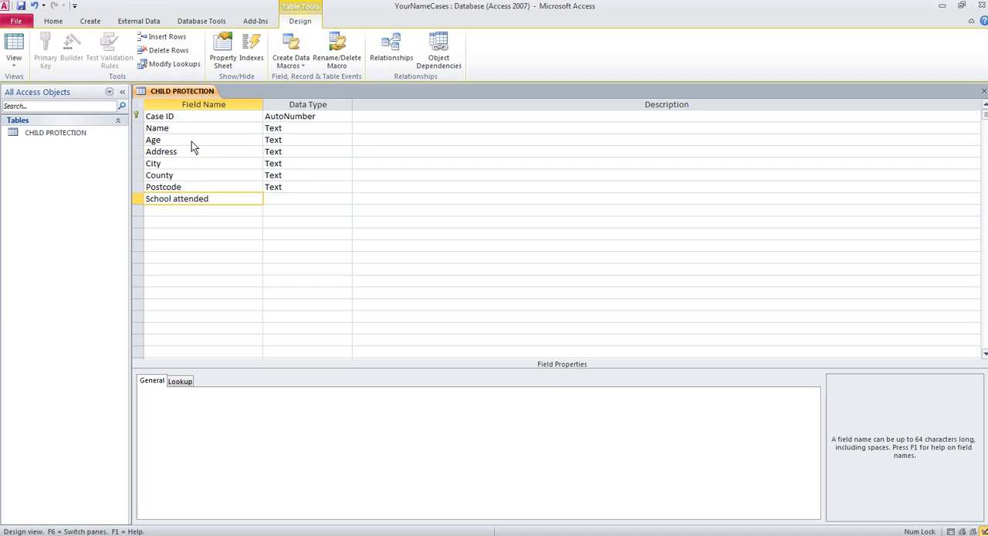
key(Down)
text(Risk)
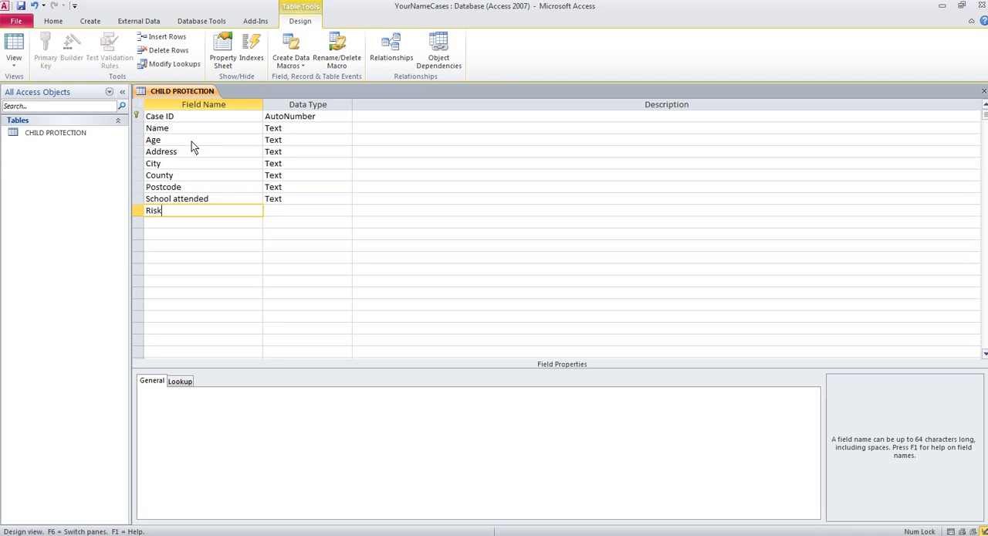
- Add the fields Date placed on register and Foster care? at the end of the field list
key(Down)
text(Date placed)
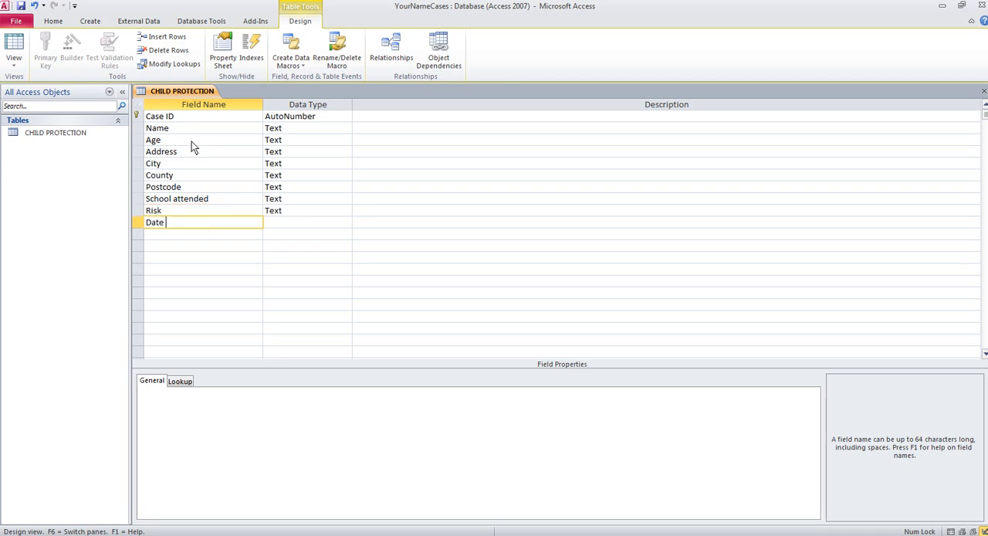
text( on register)
key(Down)
text(F)
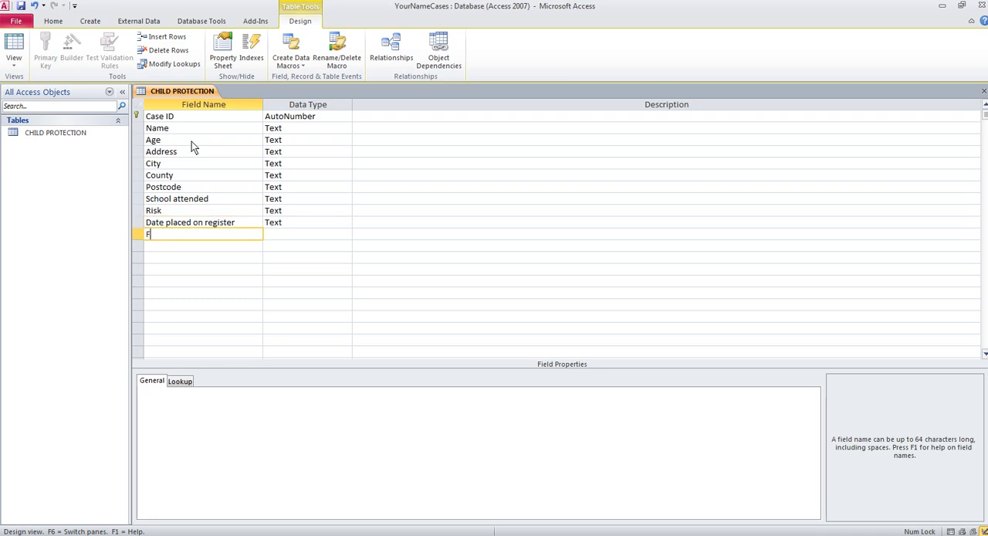
text(oster care?)
click(236, 245)
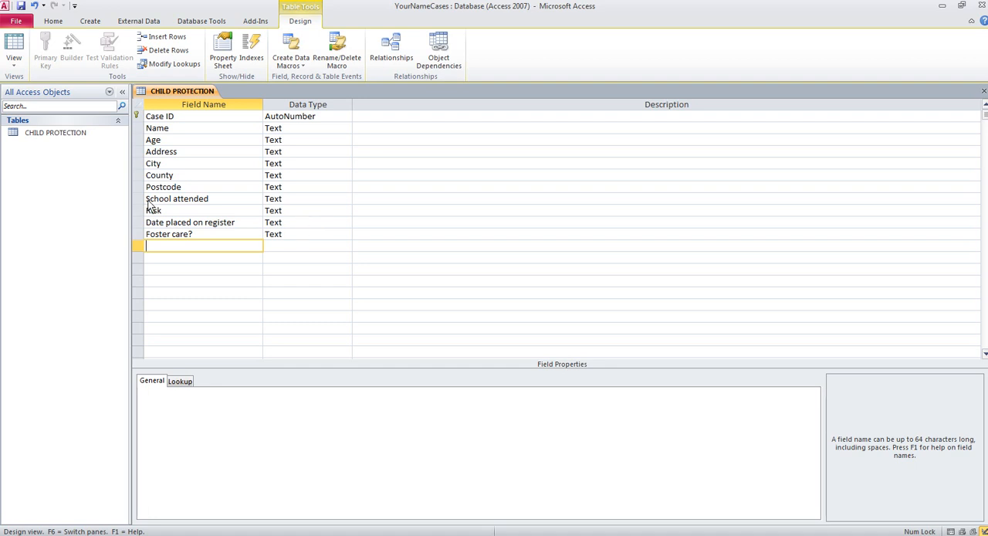
click(235, 212)
click(217, 165)
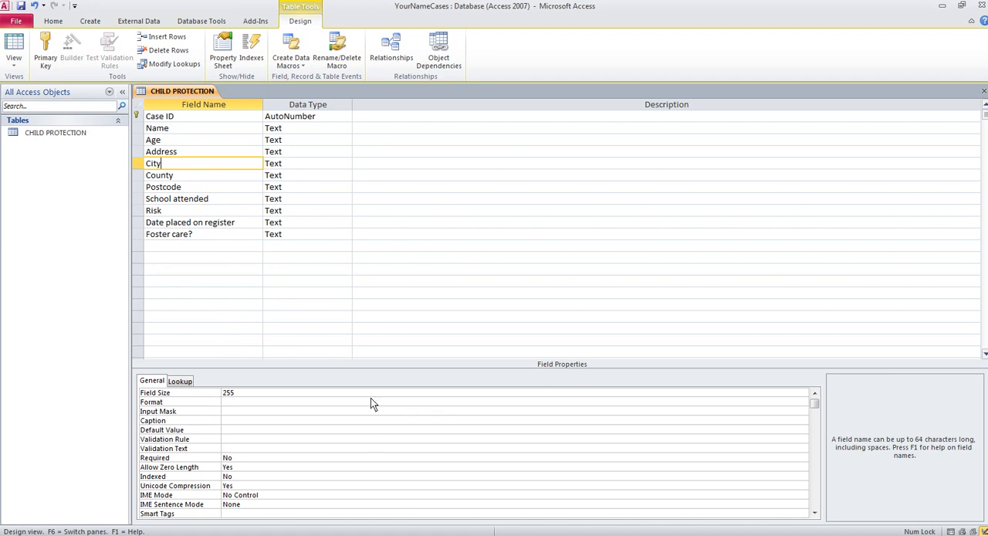
- Open the Expression Builder for the Risk field's validation rule and list the available operators down to Or
click(215, 211)
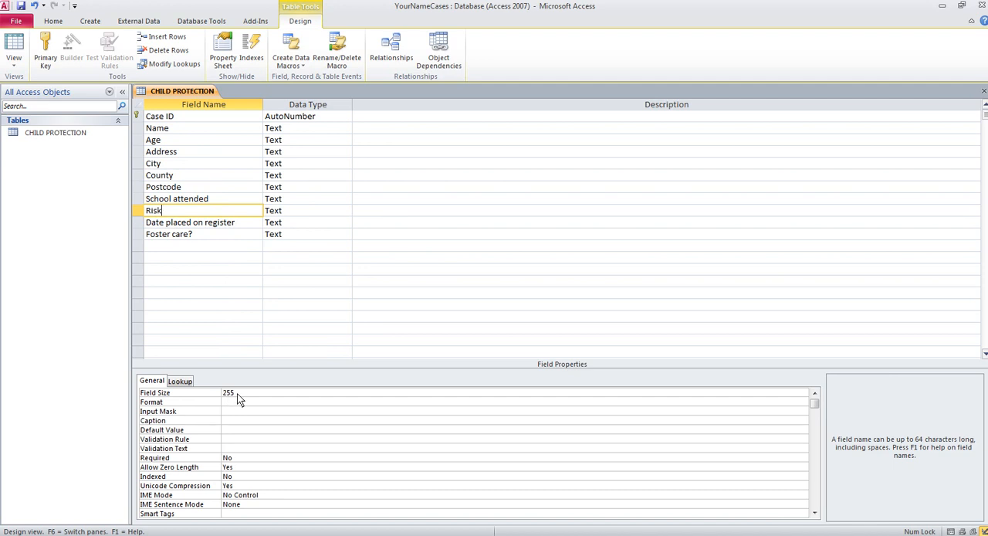
click(228, 440)
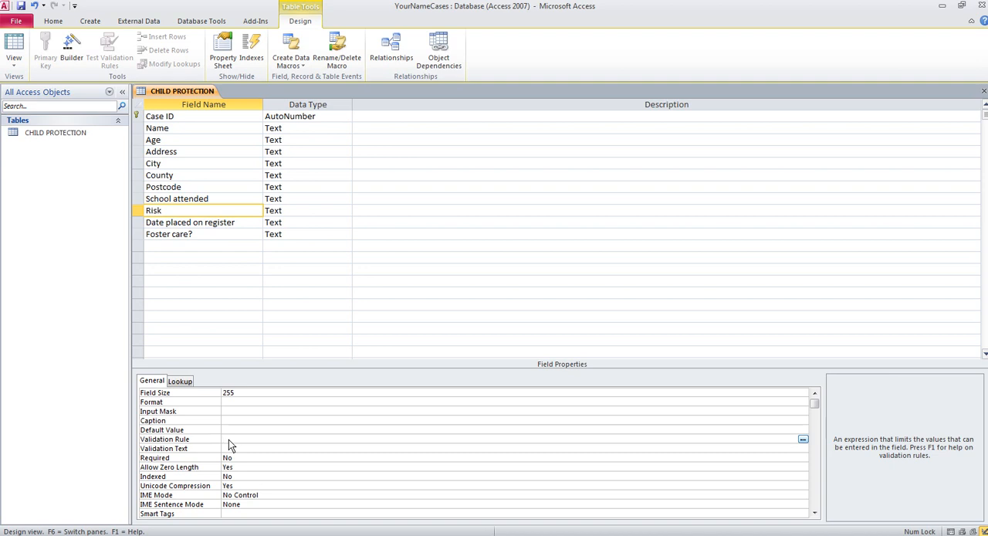
click(803, 440)
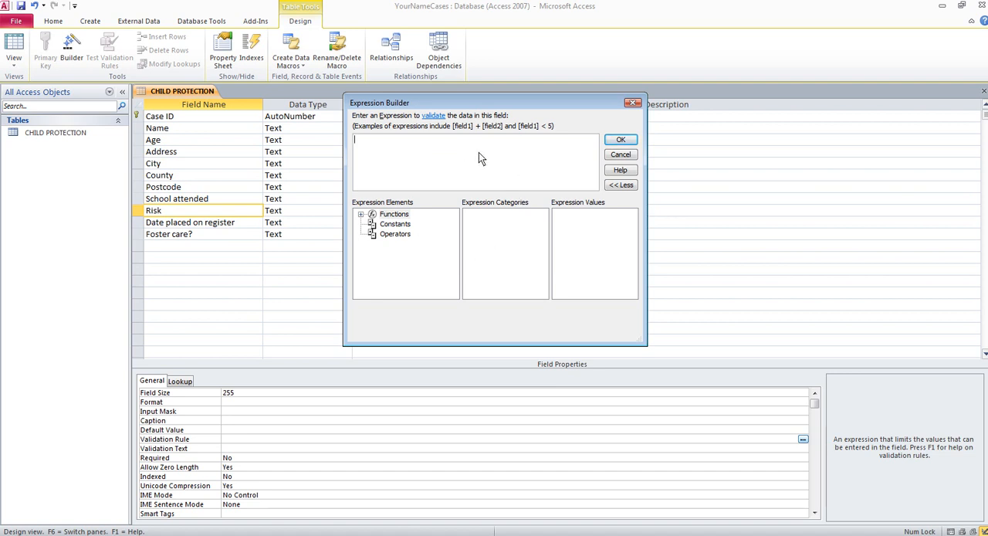
click(394, 234)
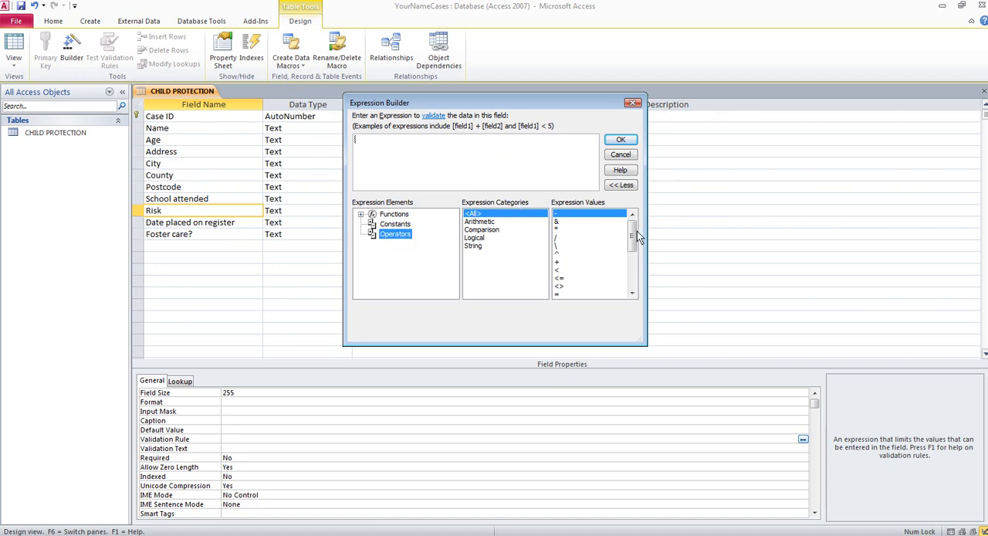
drag(633, 231, 634, 270)
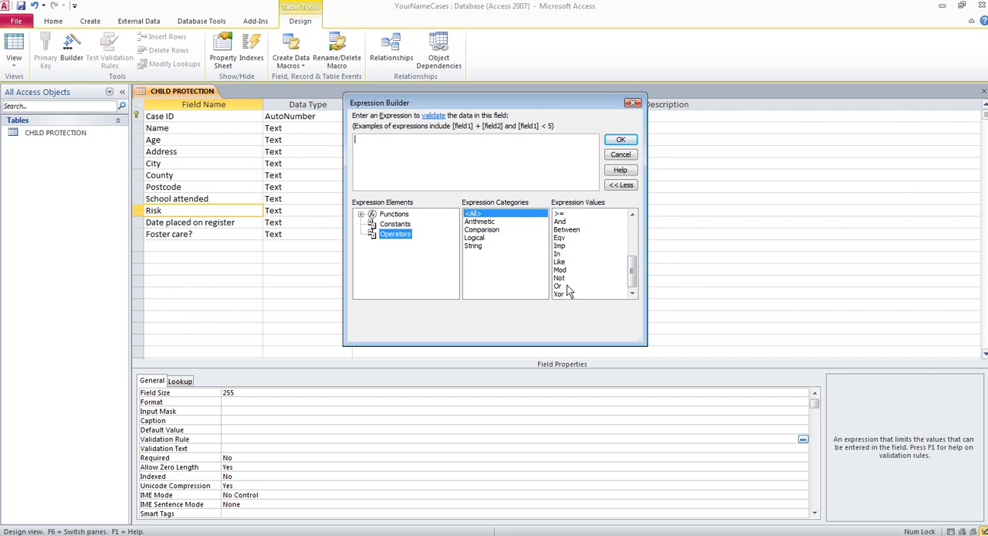
- Build the expression H Or M Or L and apply it as the Risk field's validation rule
click(435, 145)
text(H)
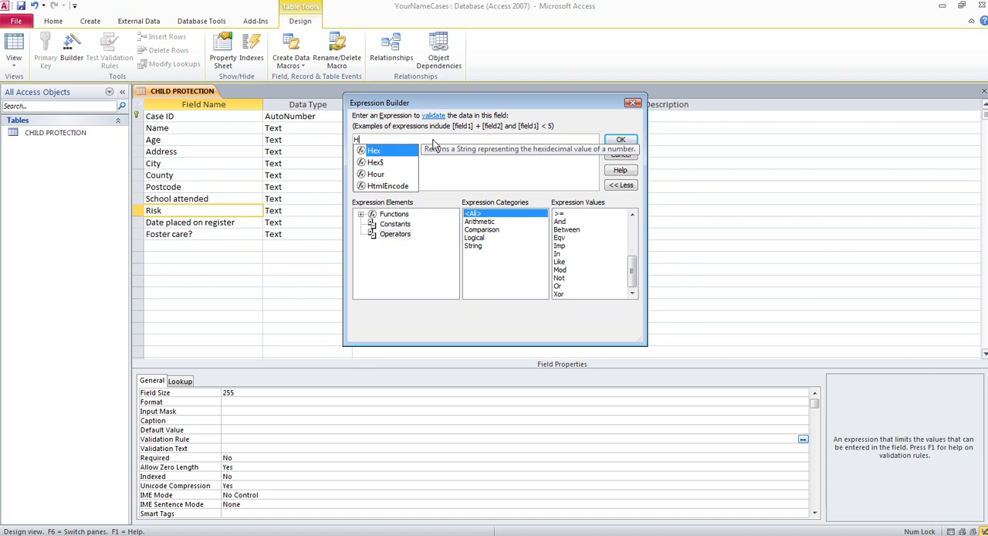
double_click(559, 286)
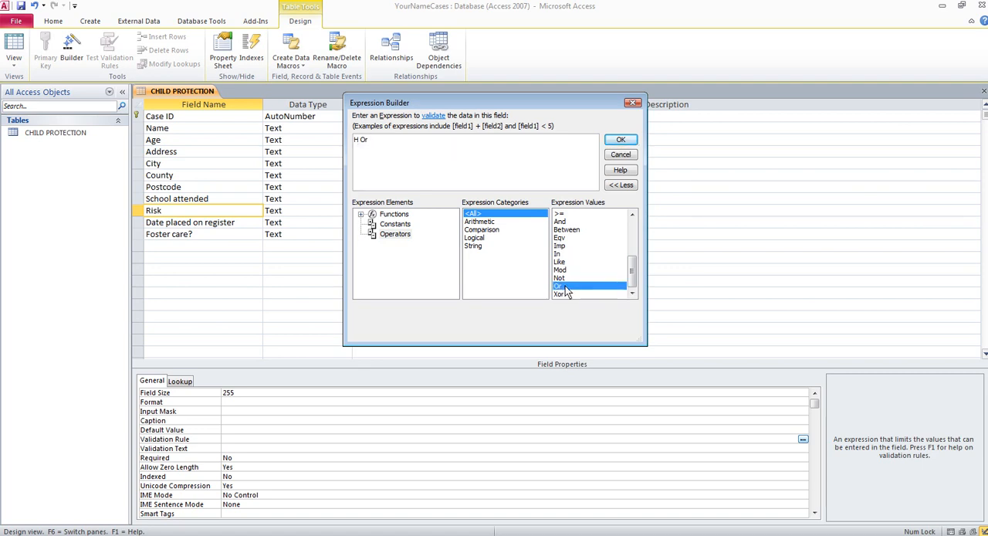
text(M)
double_click(566, 286)
text(L)
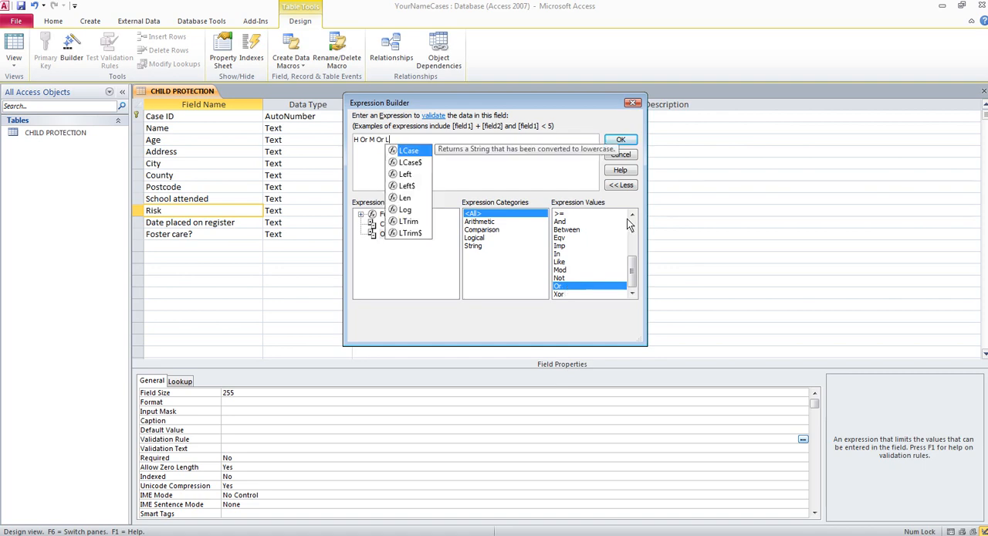
click(632, 143)
click(632, 143)
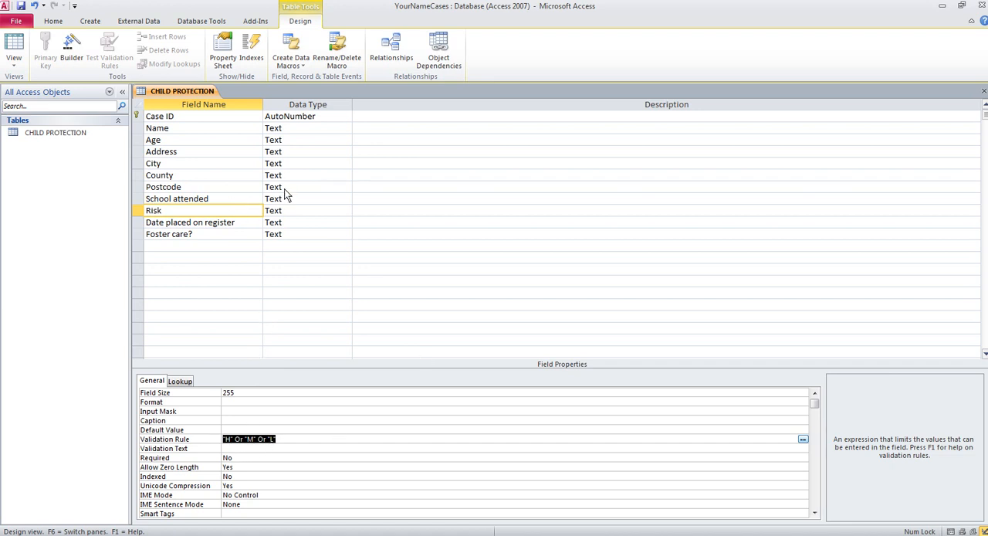
- Change the data type of the Age field to Number
click(326, 144)
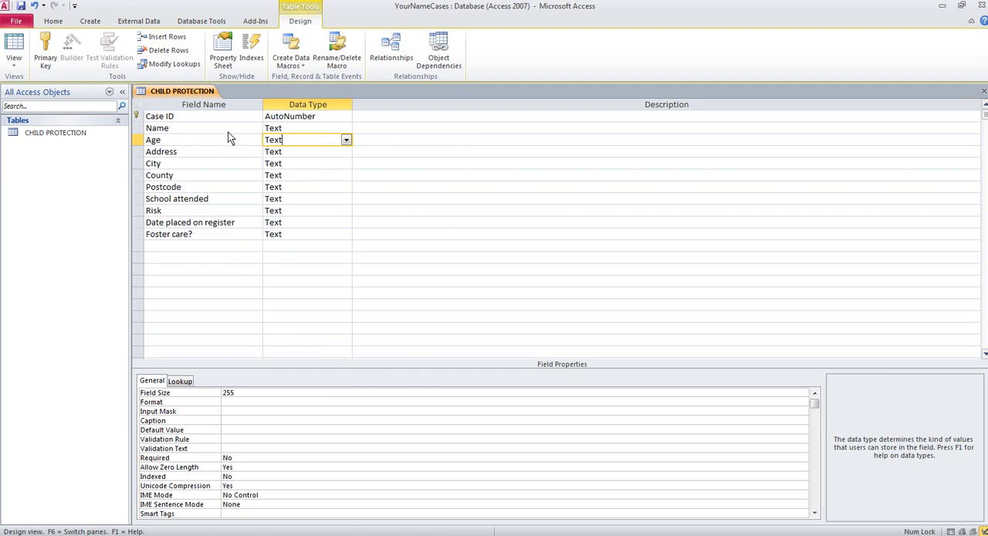
click(205, 139)
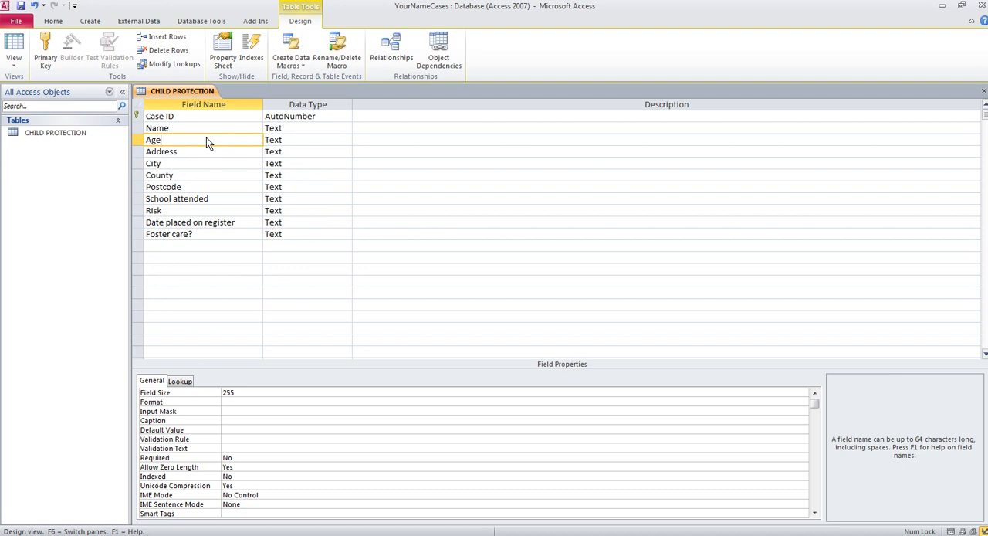
click(297, 140)
click(345, 139)
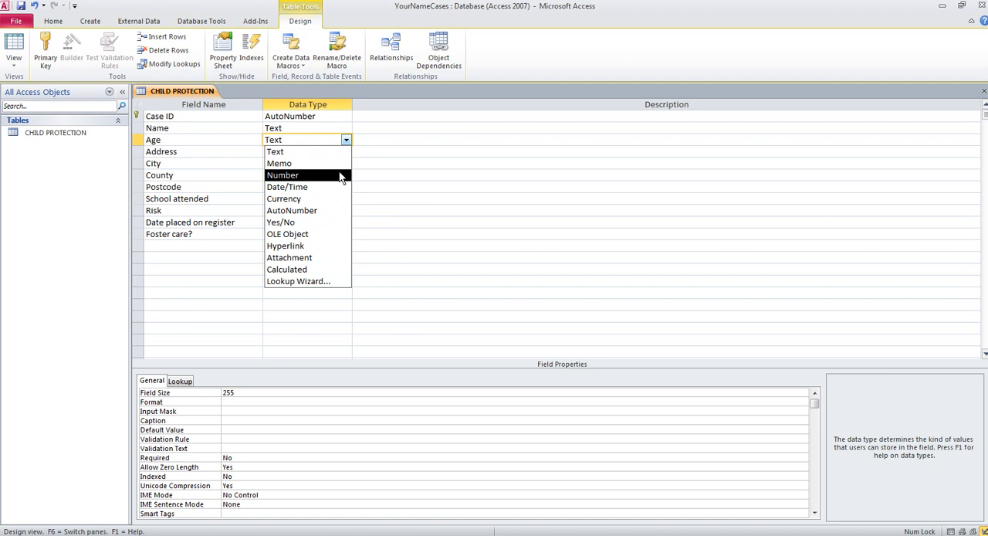
click(339, 175)
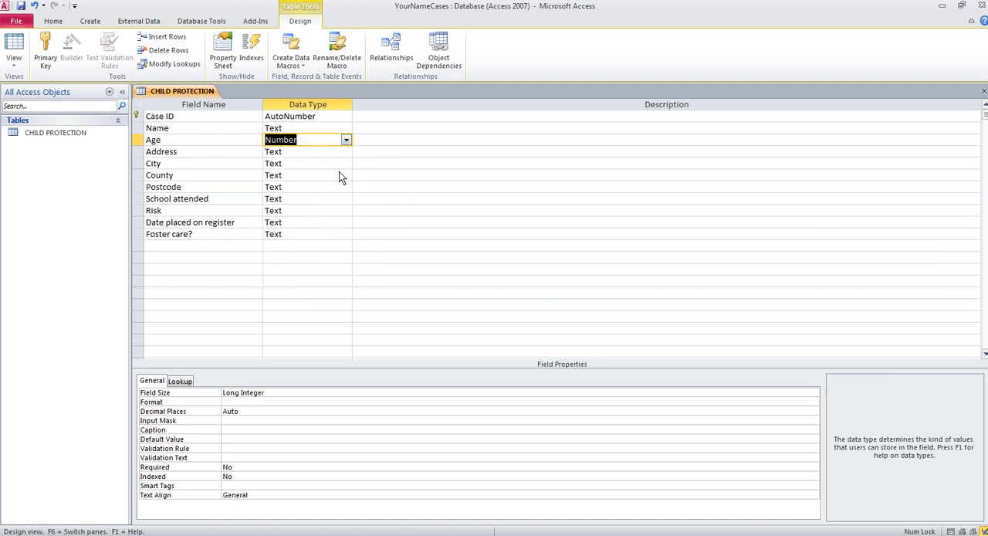
- Set the field size of the Risk field to 1
click(217, 212)
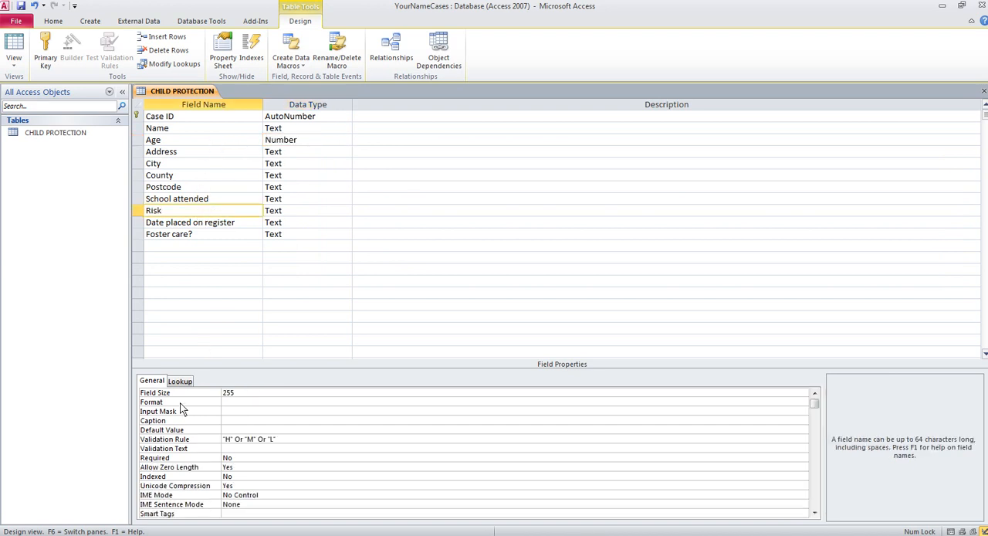
click(242, 394)
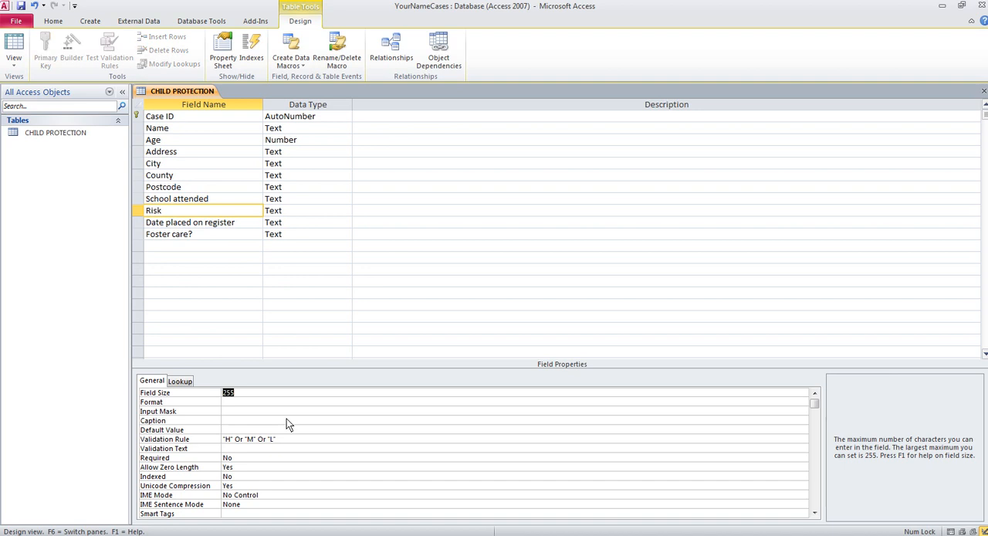
text(1)
- Set the Date placed on register field to the Date/Time data type with the Long Date format
click(345, 223)
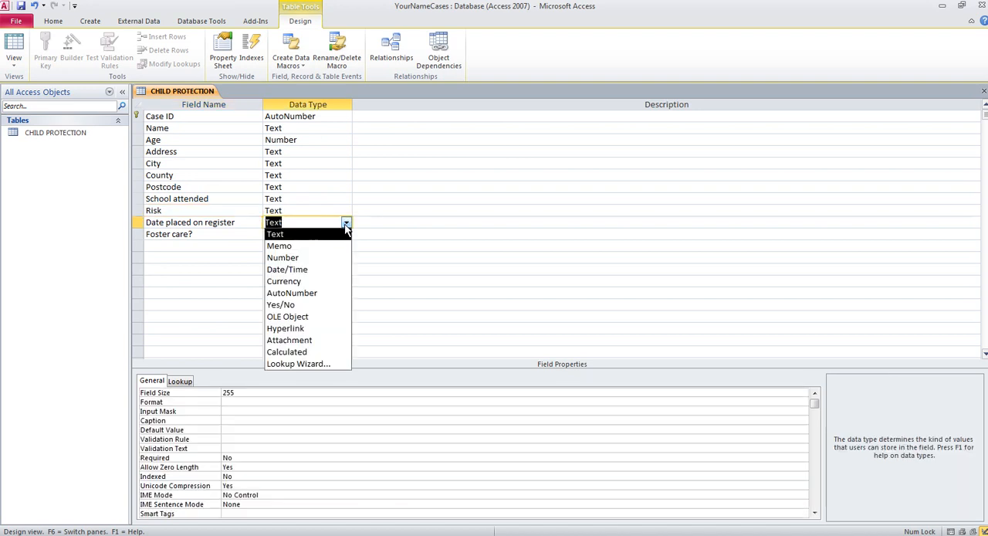
click(328, 271)
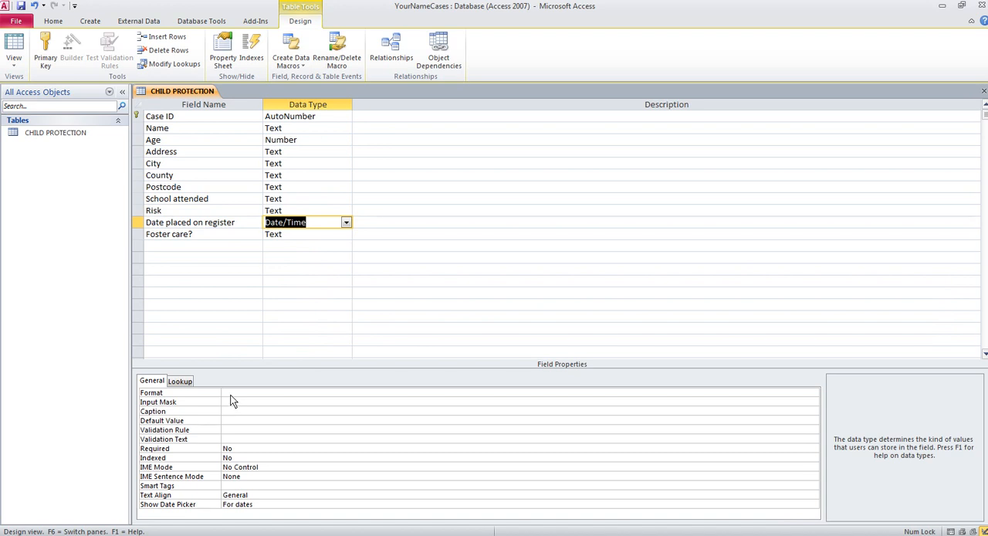
key(F6)
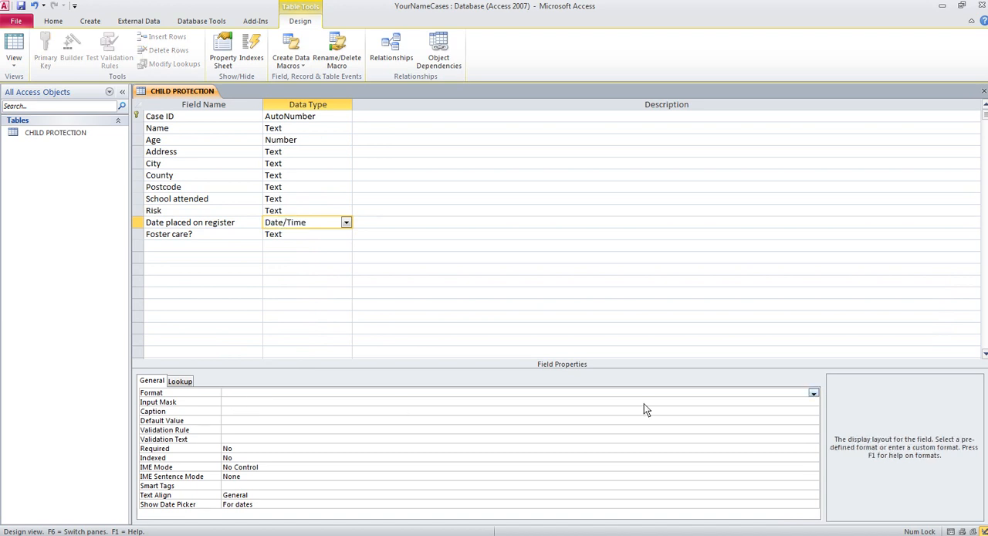
click(814, 394)
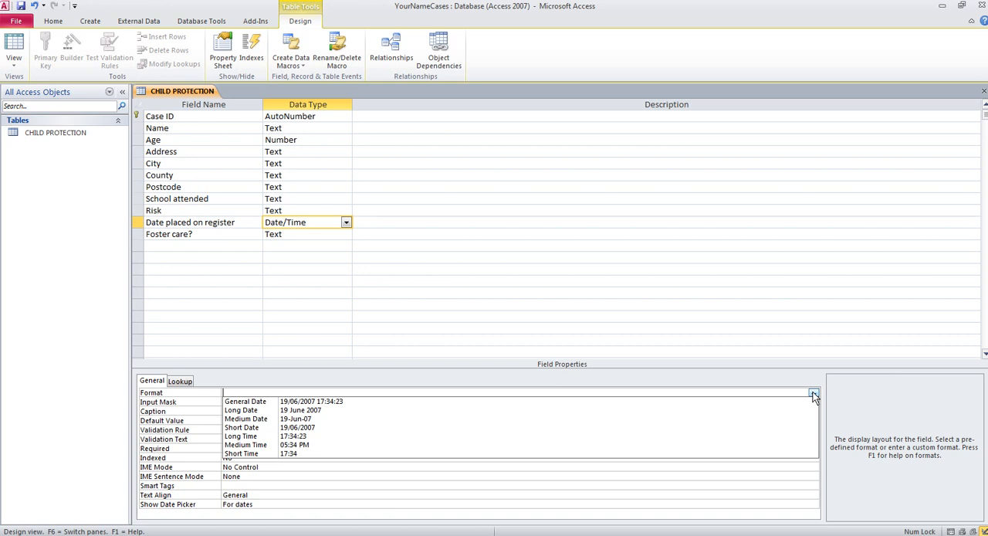
click(408, 411)
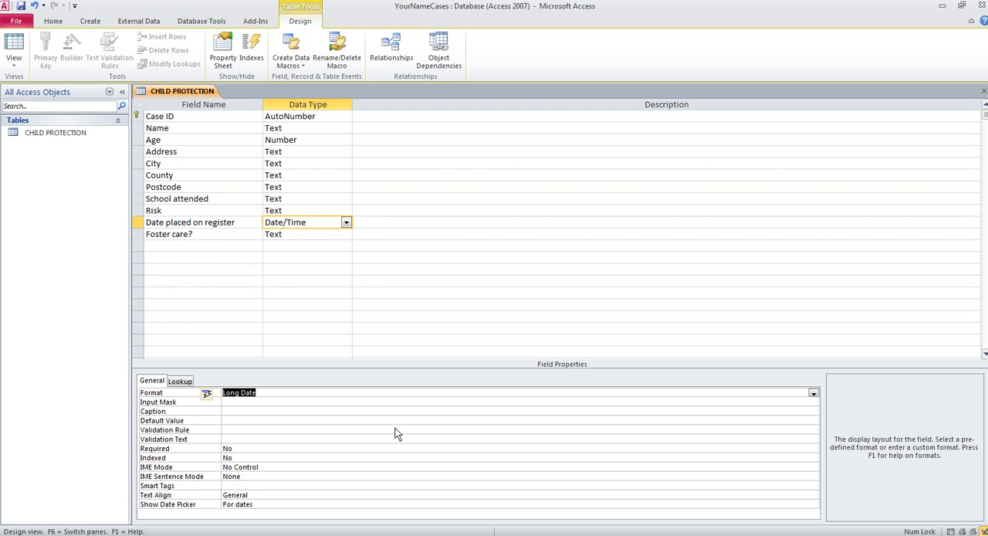
- Change the data type of the Foster care? field to Yes/No
click(330, 233)
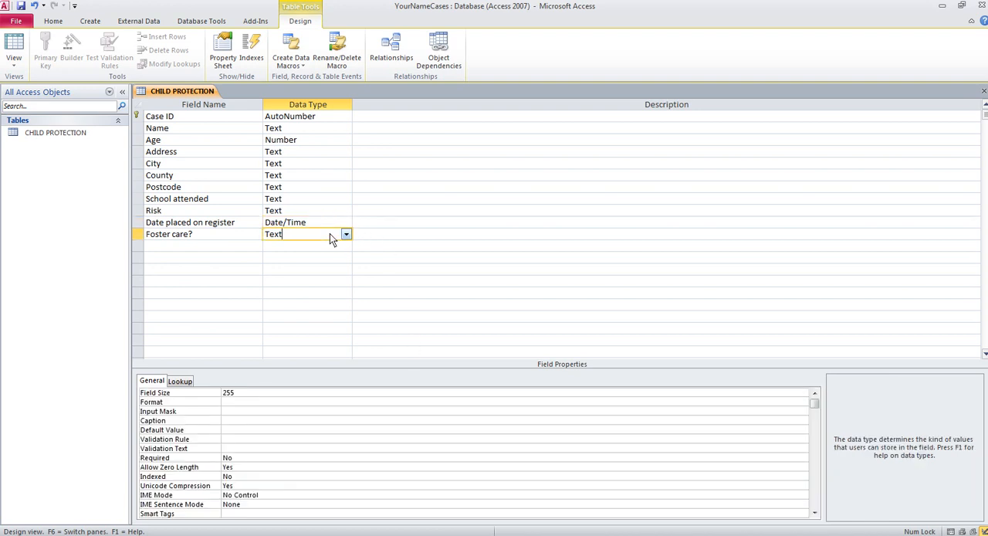
click(347, 234)
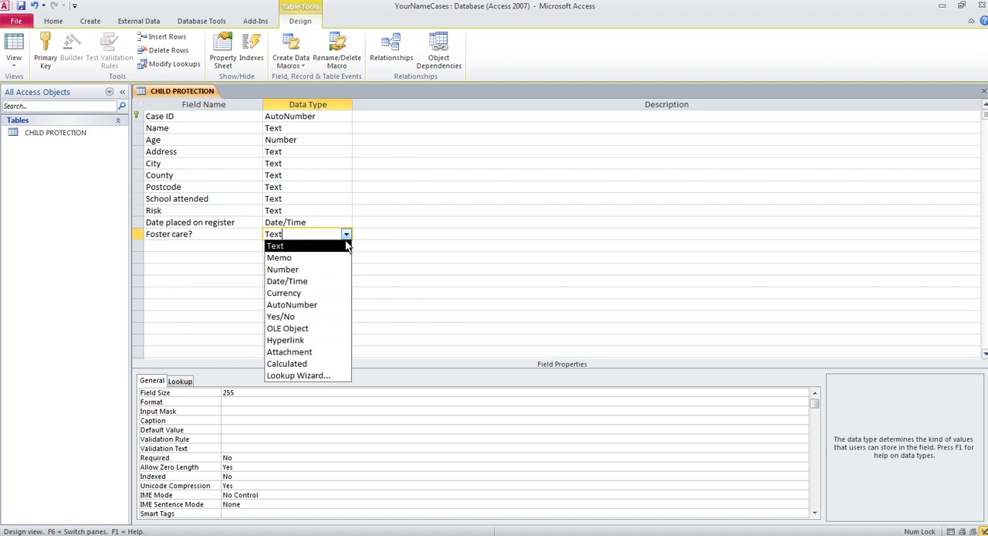
click(329, 317)
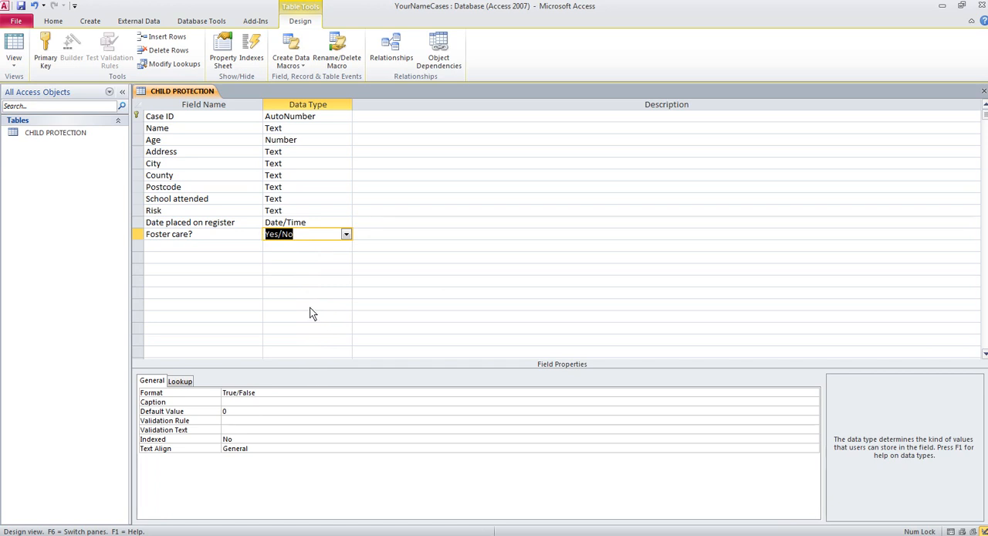
- Set the Risk field's validation text to "H', 'M' or 'L' only
click(221, 211)
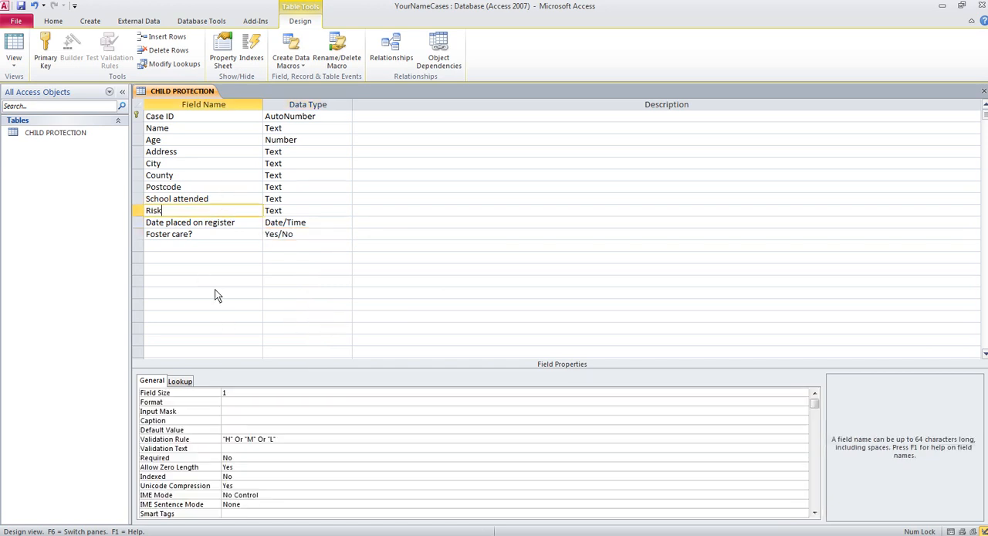
click(231, 449)
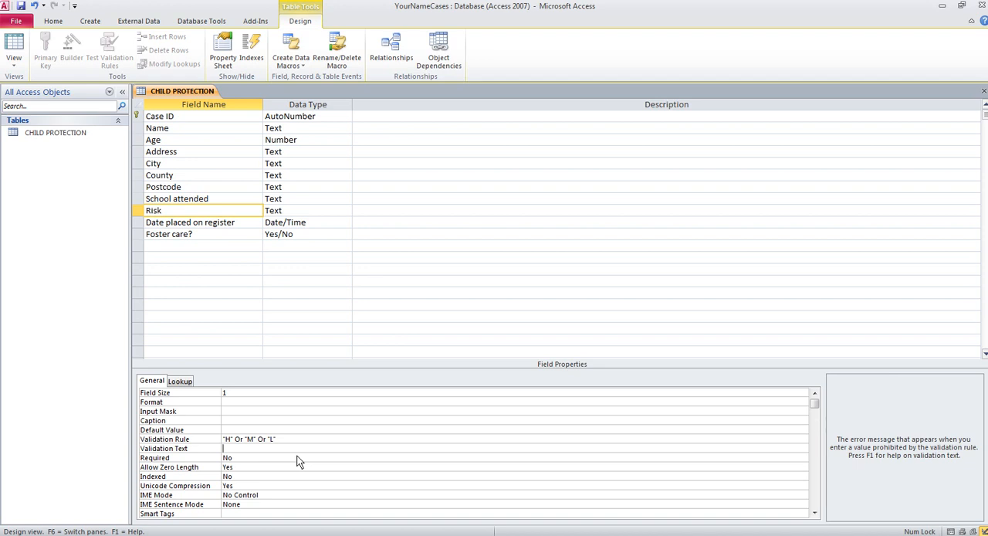
text(@Mu)
key(BackSpace)
key(BackSpace)
key(BackSpace)
text("H)
text(', 'M')
text( or @)
key(BackSpace)
text('L' only)
- Switch the CHILD PROTECTION table to Datasheet View, saving the table design
click(15, 63)
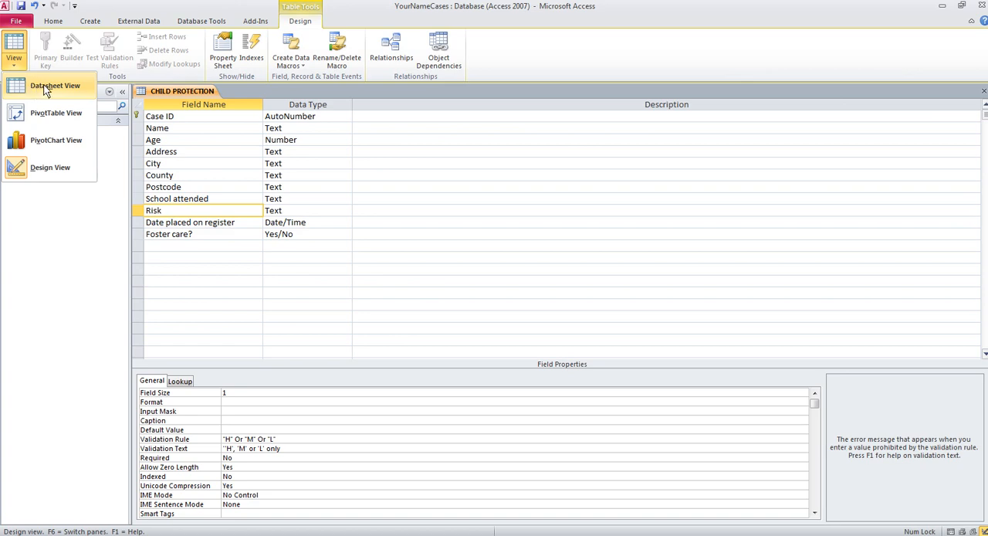
click(45, 88)
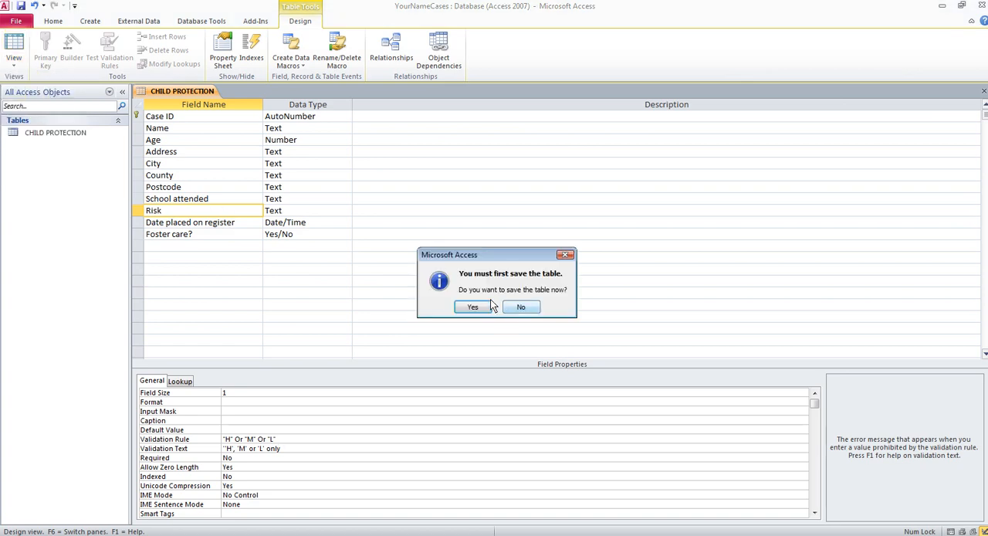
click(478, 305)
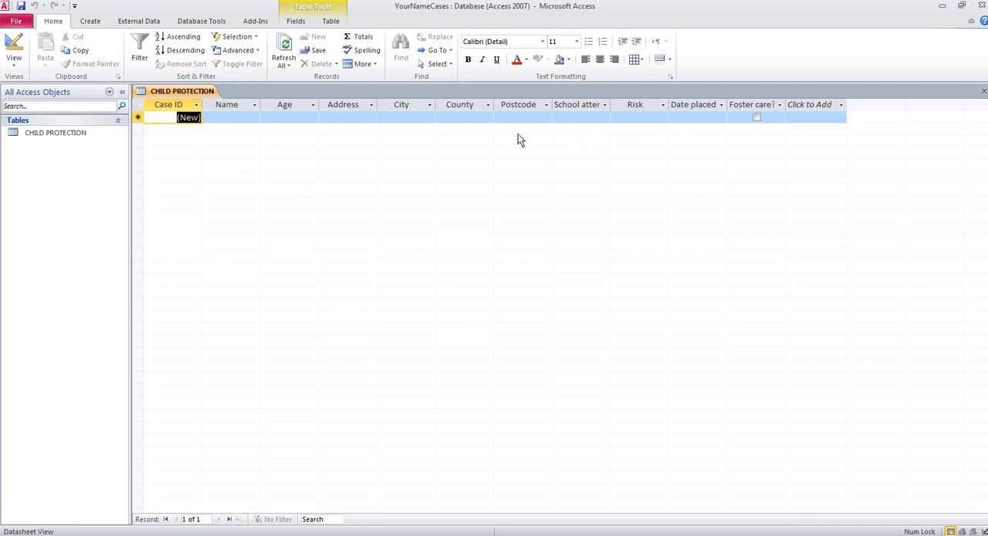
- Start the first record by entering the child's full name and the age 8
click(215, 118)
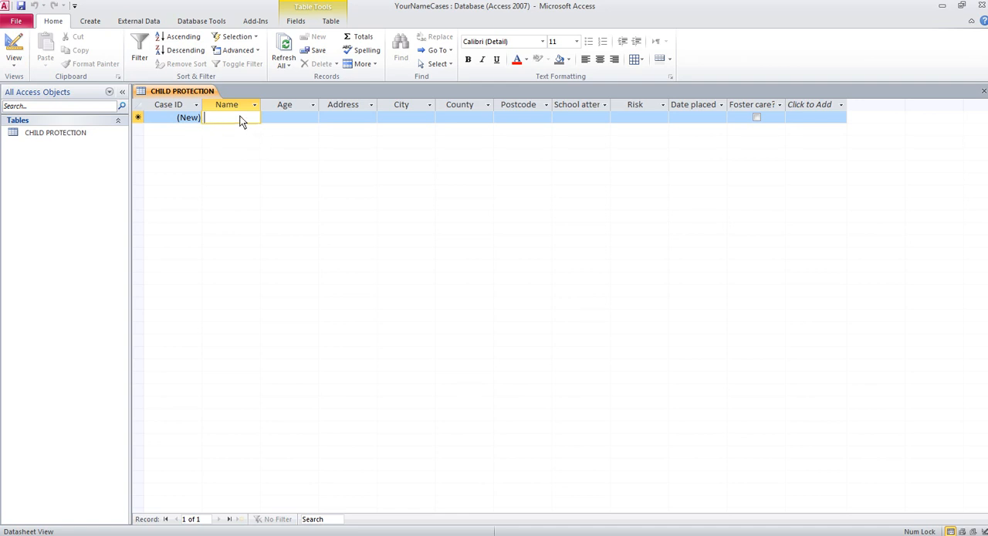
text(J)
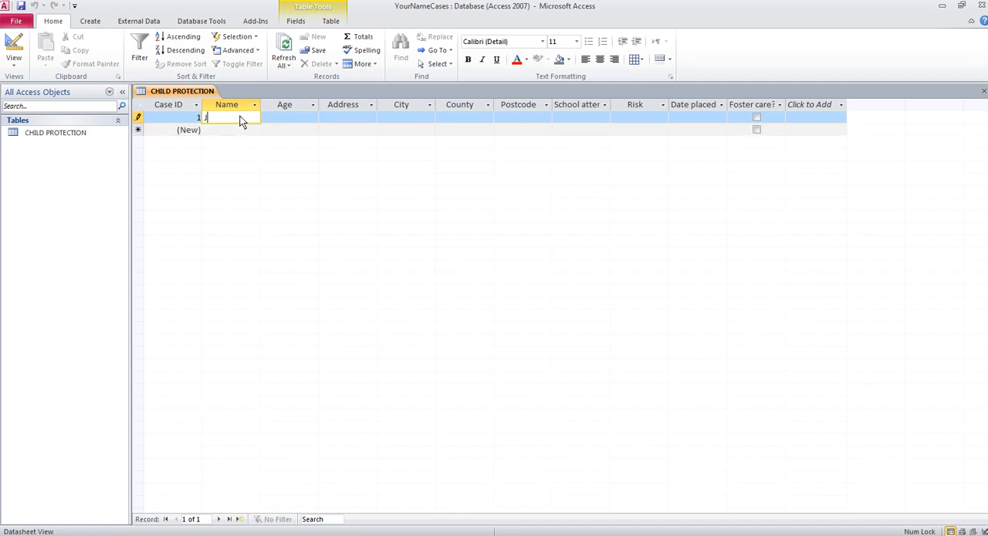
text(ane Smith)
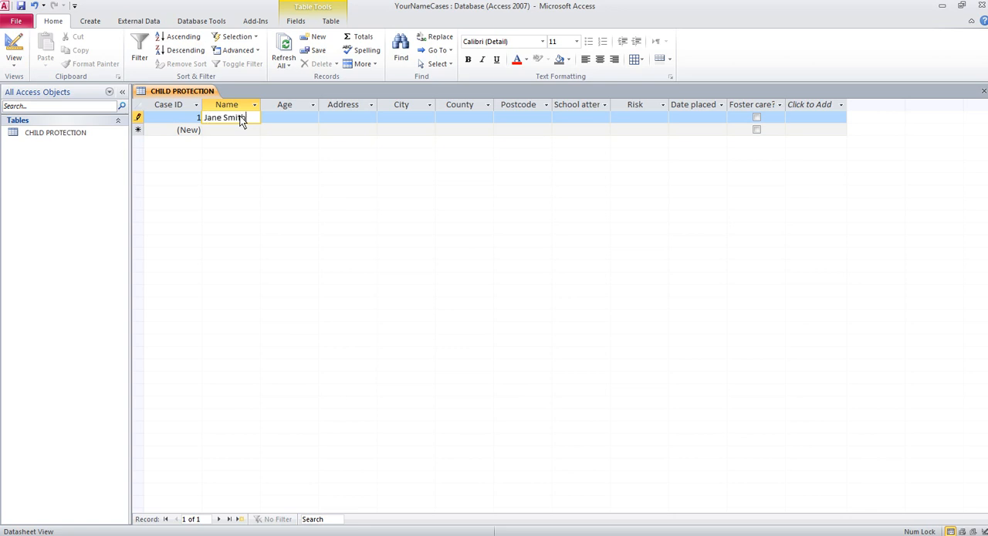
key(Tab)
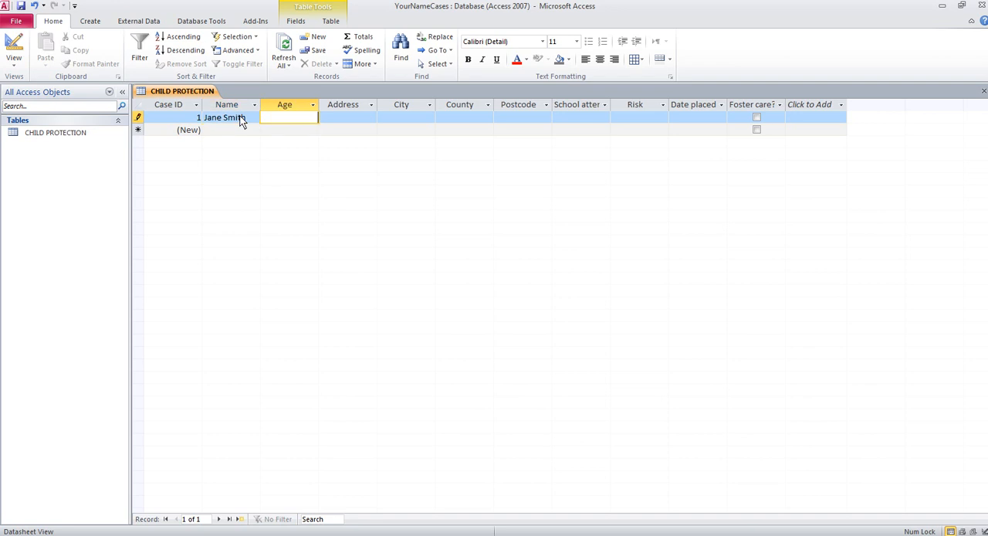
text(8)
key(Tab)
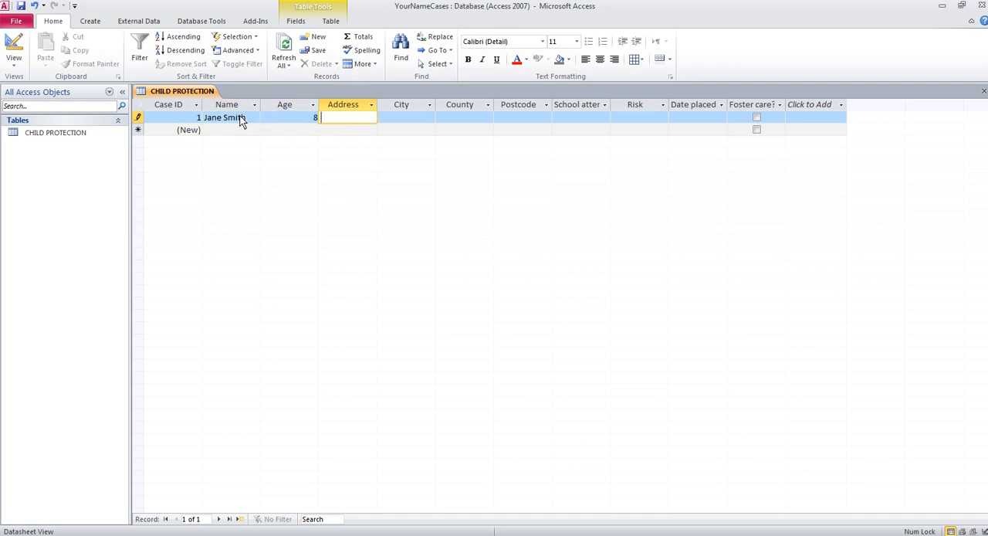
- Fill in the child's street address and city in the first record
key(Tab)
text(Sto)
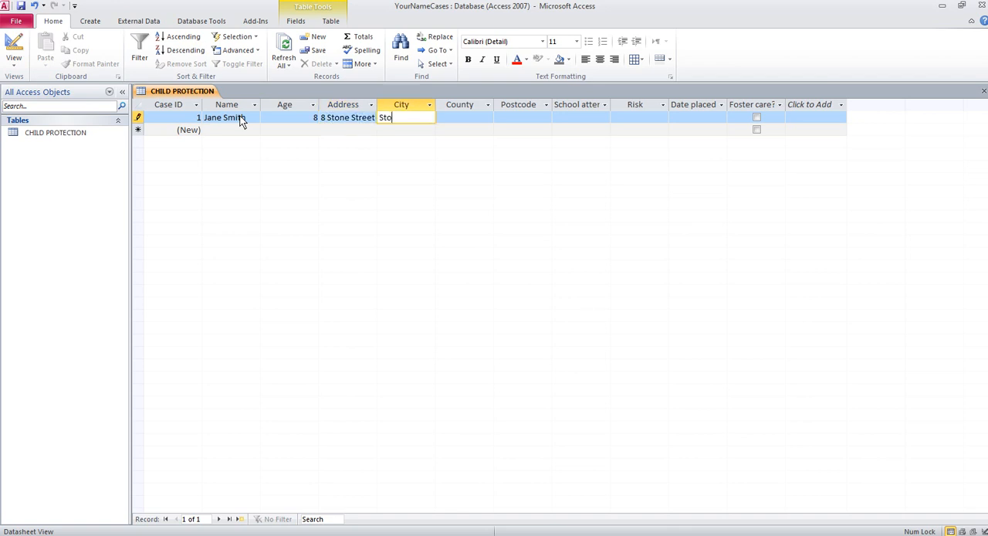
text(ke On Trent)
key(Tab)
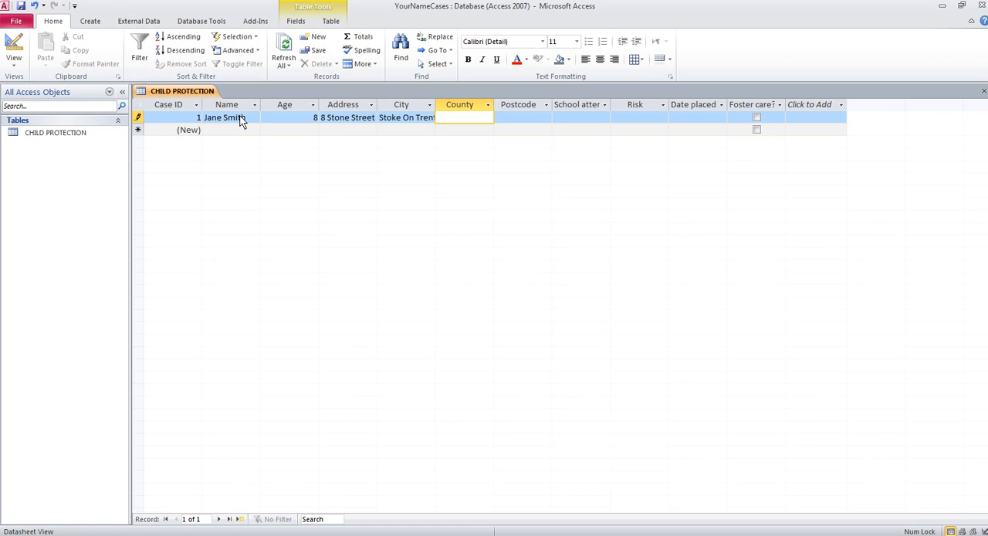
- Fill in the child's county in the first record
text(Staffordshire)
key(Tab)
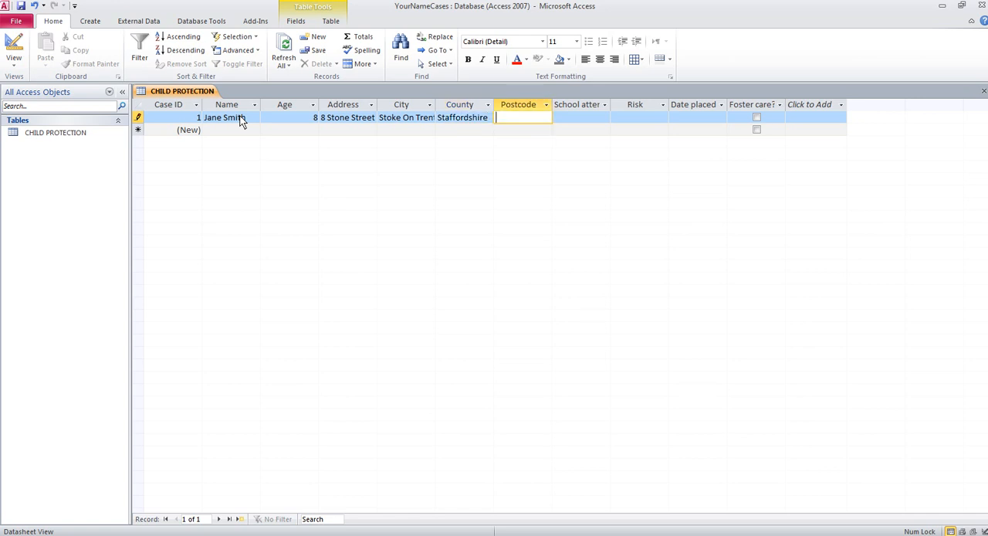
- Fill in the child's postcode in the first record, with its letters in capitals
text(ST6 4RT)
key(Tab)
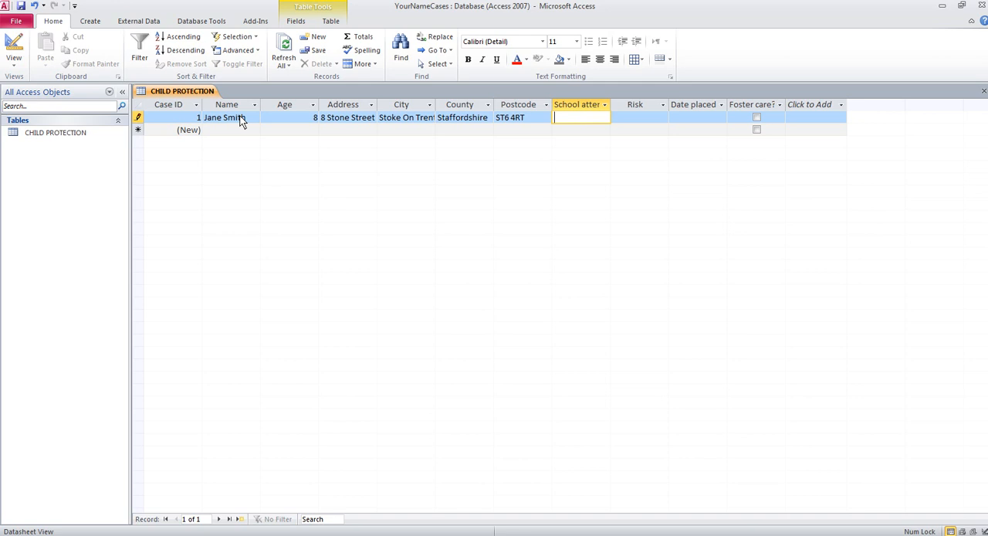
- Enter Forest Primary School as the school attended in the first record
text(Forest P)
text(rimary Scho)
text(ol)
key(Tab)
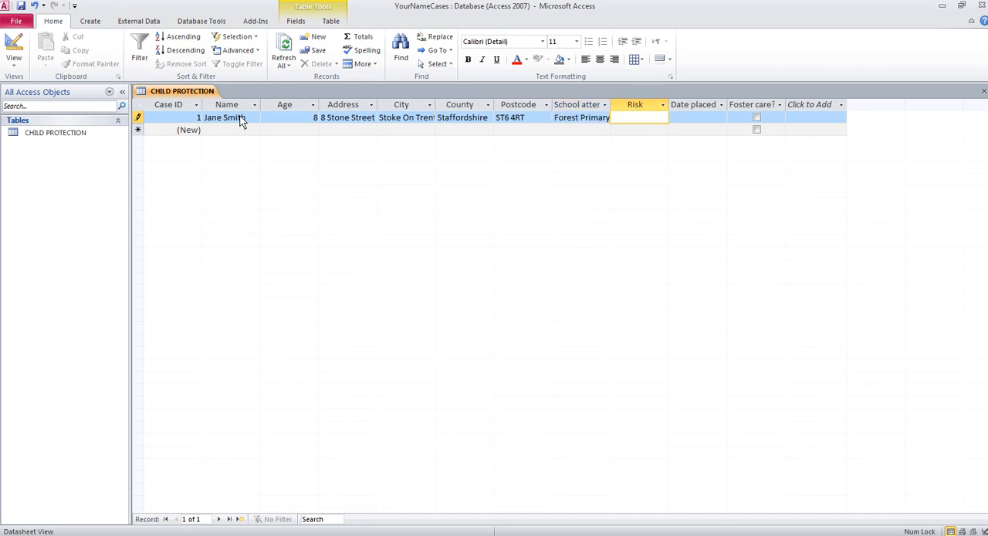
- Test the Risk validation rule by trying to enter the disallowed value f in the first record
text(f)
key(Tab)
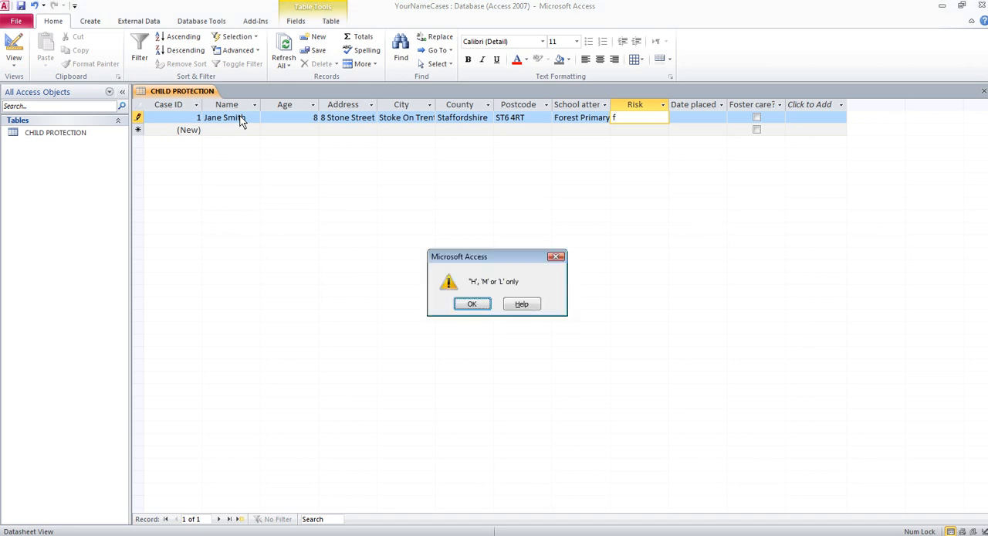
click(476, 303)
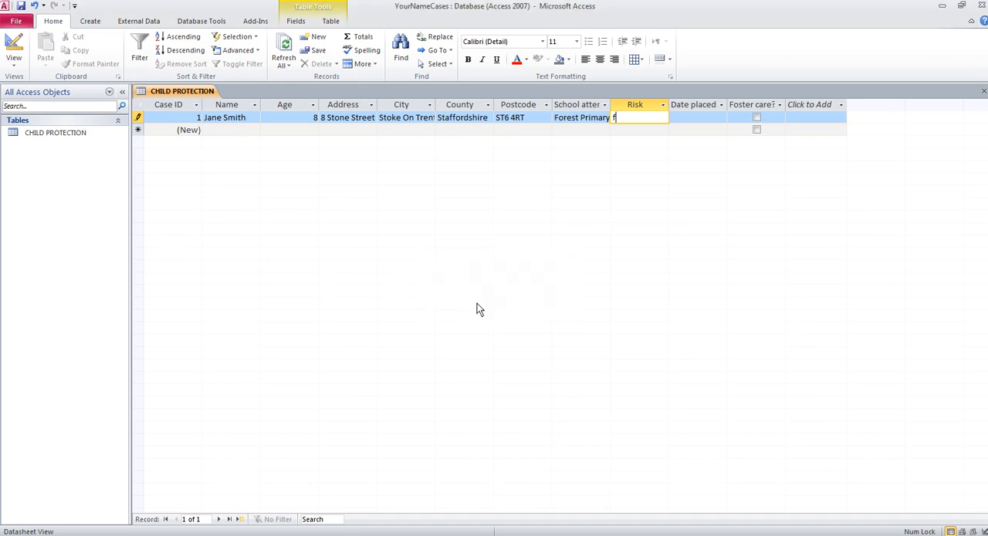
- Set the first record's Risk value to a capital M
key(BackSpace)
text(m)
key(Tab)
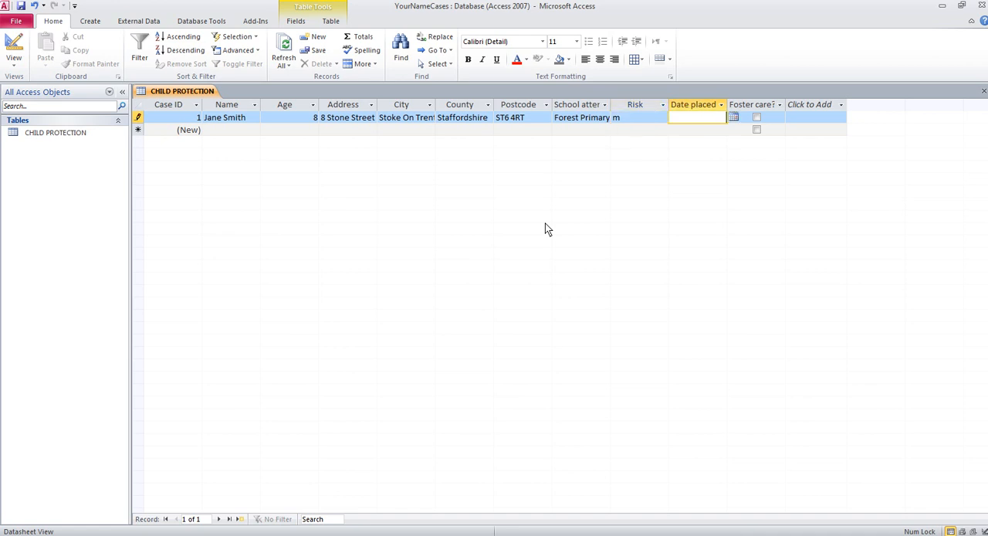
double_click(632, 116)
text(M)
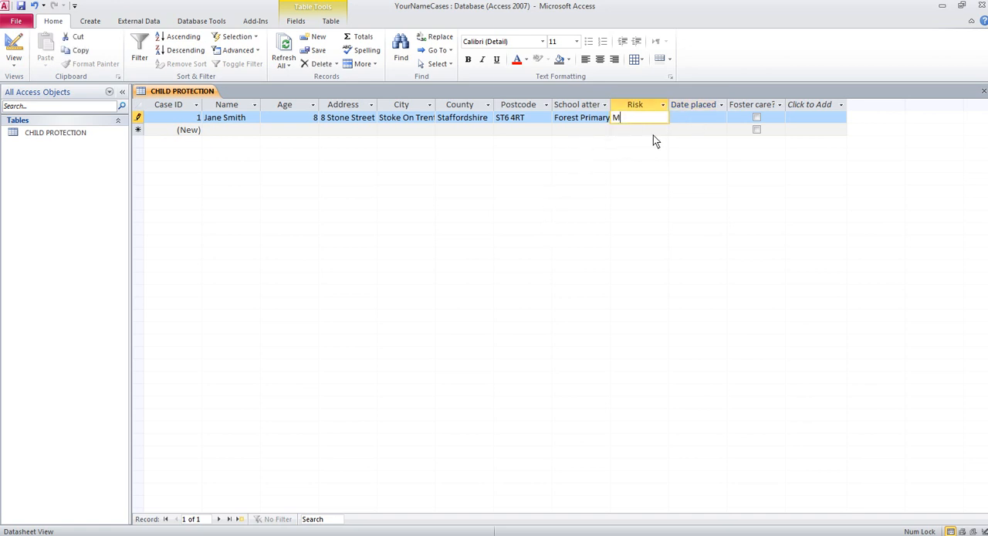
key(Tab)
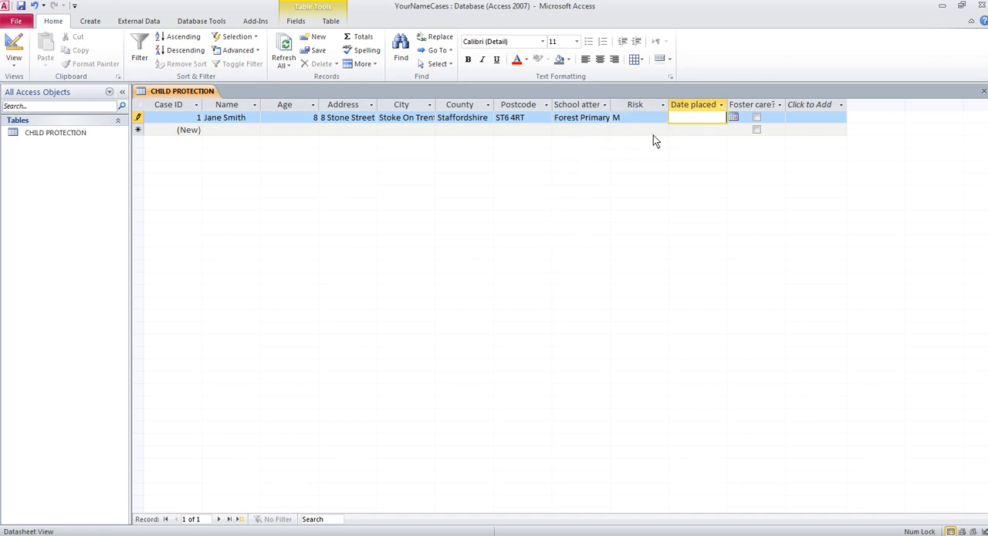
- Pick 10/08/2011 from the calendar as the first record's date placed on register
click(736, 119)
click(672, 172)
click(735, 117)
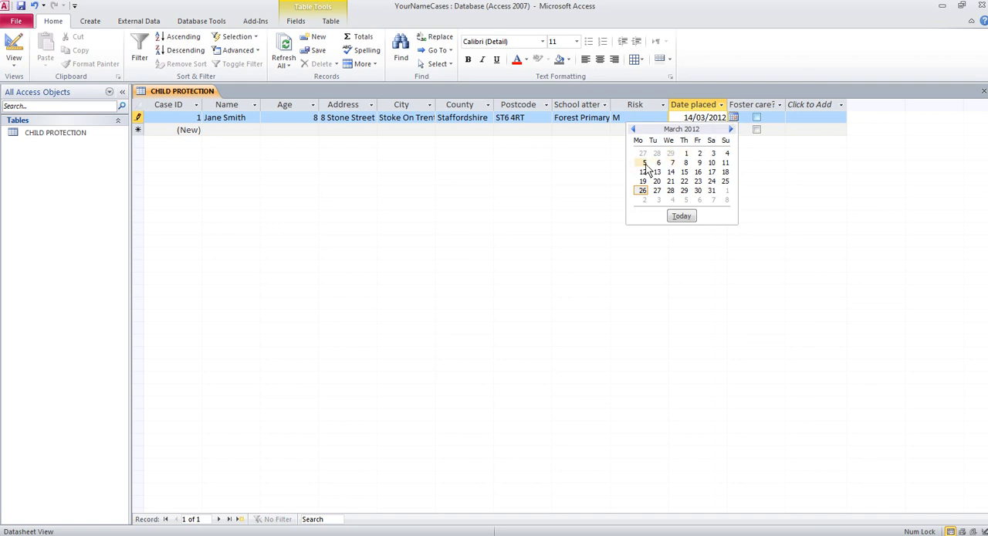
click(634, 130)
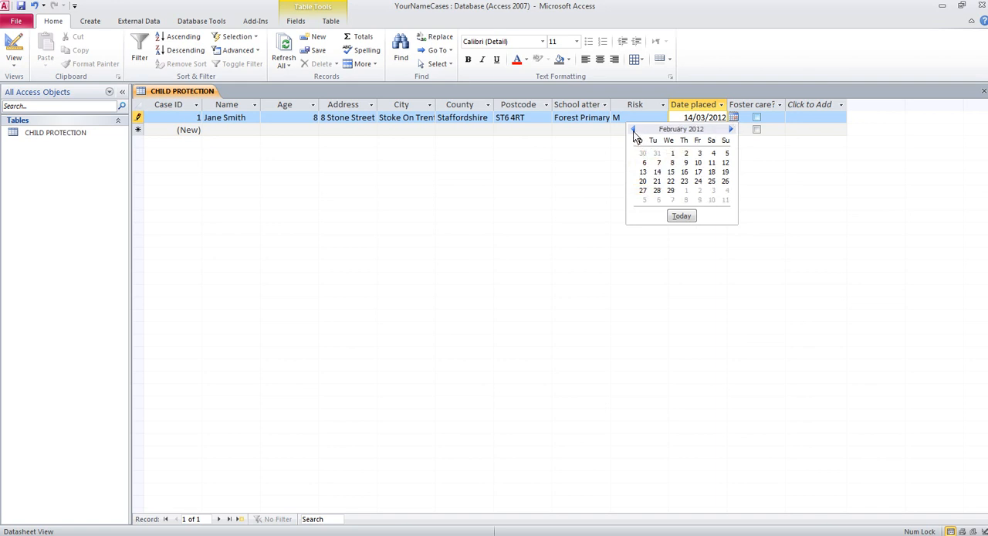
click(634, 129)
click(634, 130)
click(634, 129)
click(634, 129)
click(634, 130)
click(634, 130)
click(671, 162)
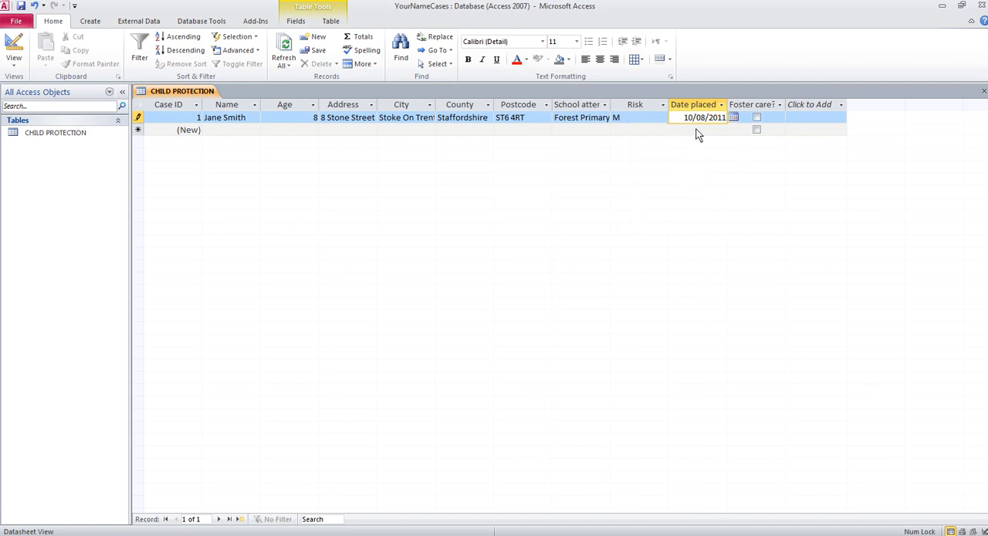
- Change the first record's date placed on register to 01 February 2002 and widen that column to fit the full date
key(BackSpace)
key(BackSpace)
text(01)
key(Right)
key(Right)
key(Right)
key(BackSpace)
text(2)
key(BackSpace)
key(BackSpace)
text(02)
click(764, 120)
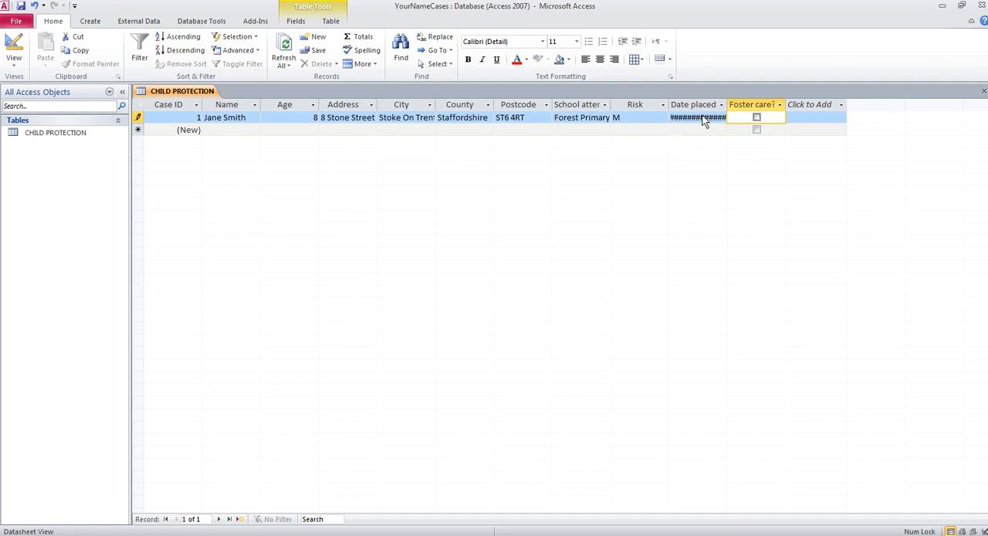
drag(727, 107, 764, 108)
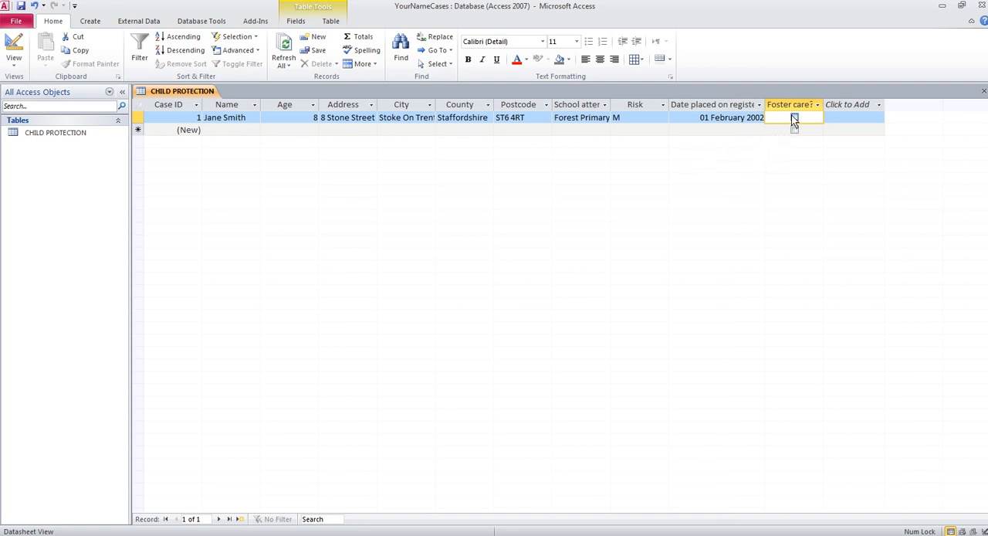
- Start a second record with the child's full name and an age of 13
click(231, 130)
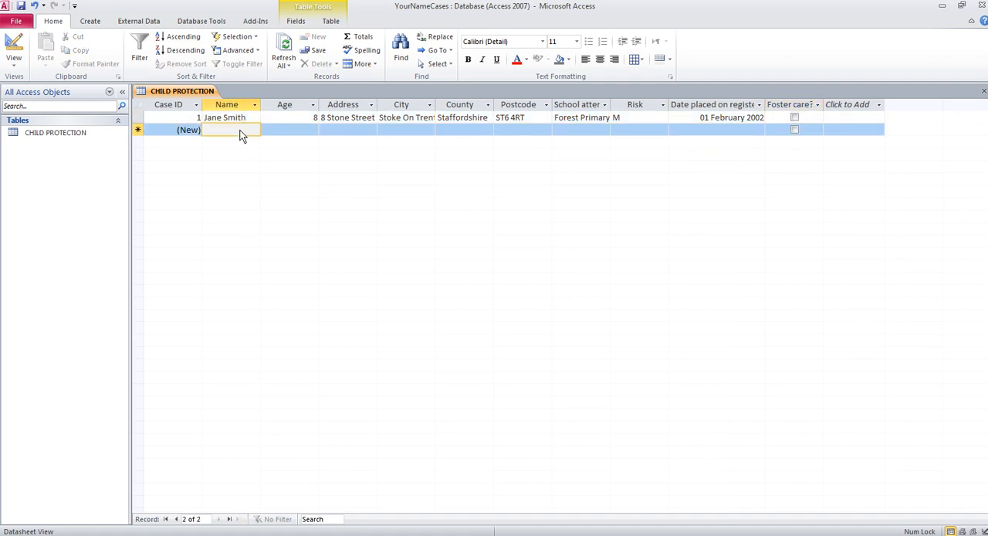
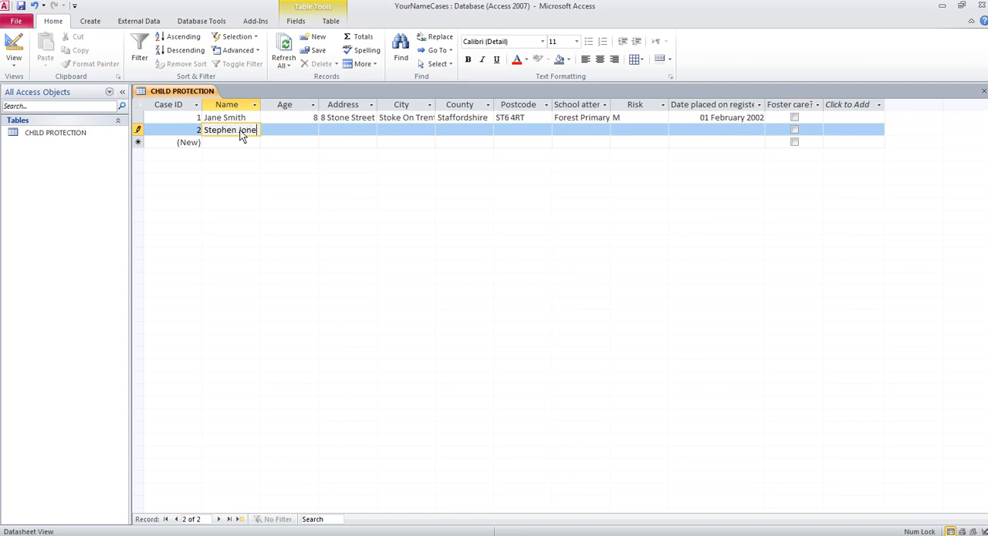
key(Tab)
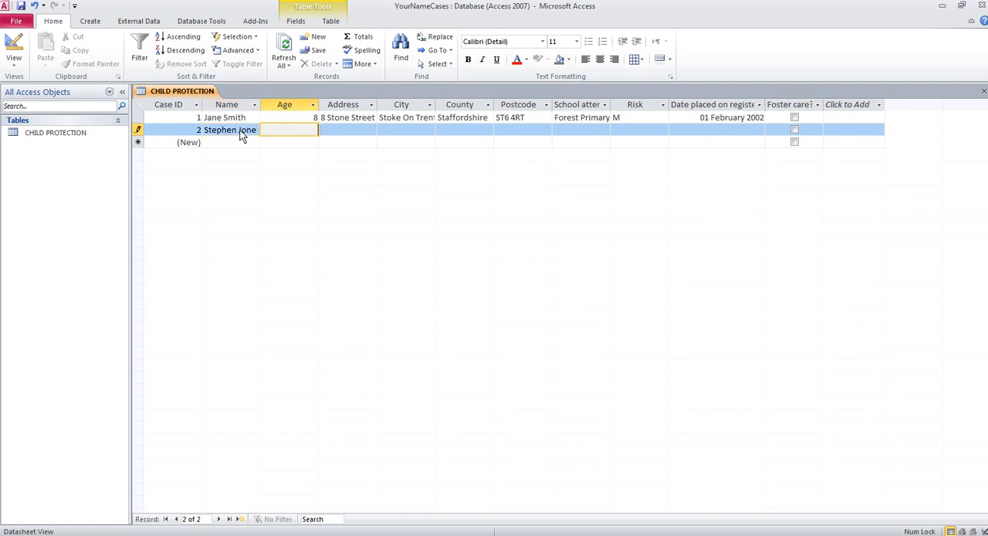
text(13)
key(Tab)
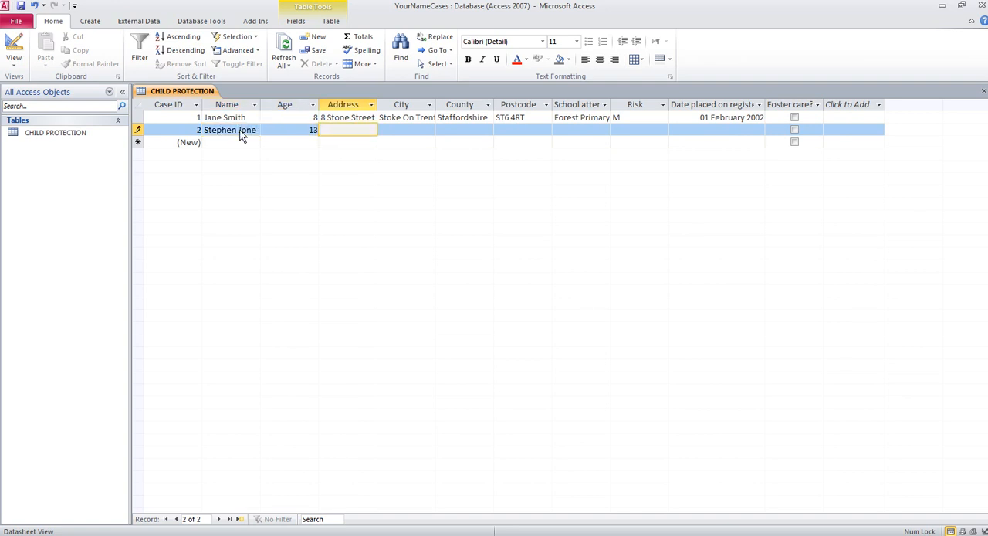
- Fill in the child's street address and city in the second record
key(Tab)
text(Stoke )
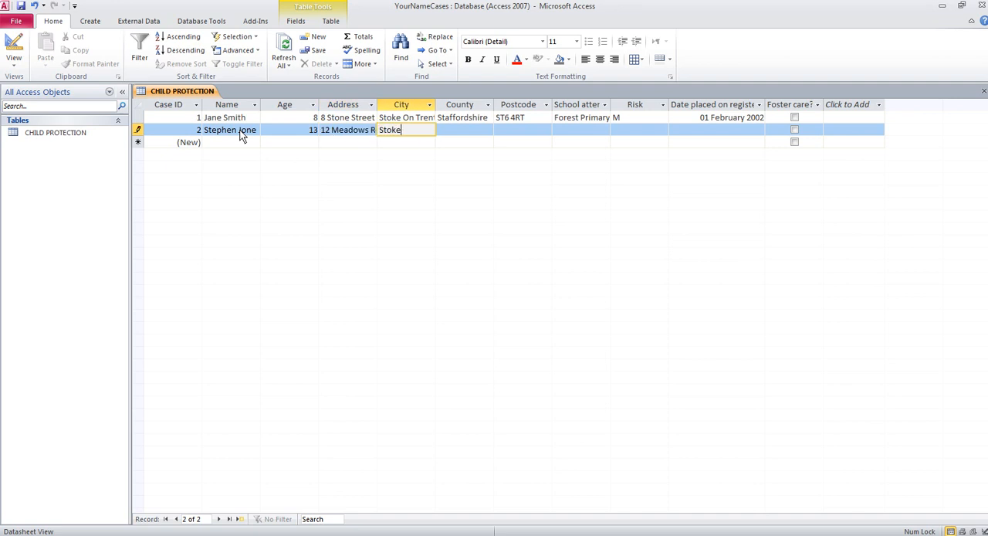
text(On Trent)
key(Tab)
- Fill in the child's county and postcode in the second record
text(Staff)
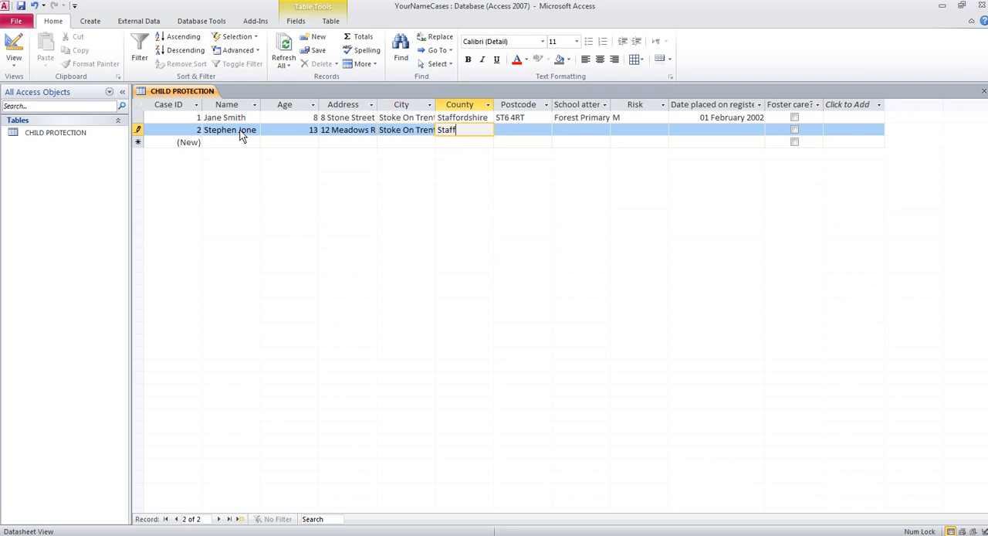
text(ordshire)
key(Tab)
text(ST4)
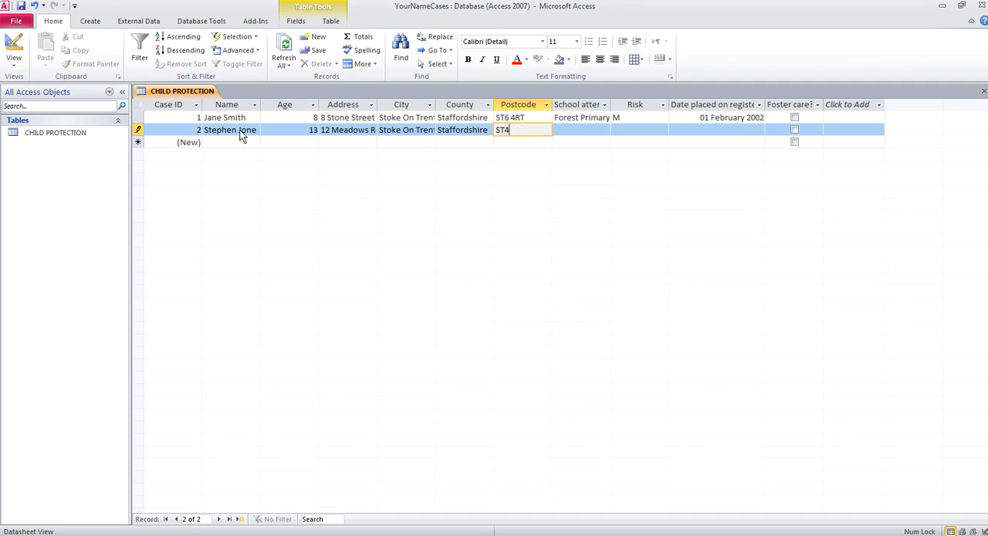
text( 7TY)
key(Tab)
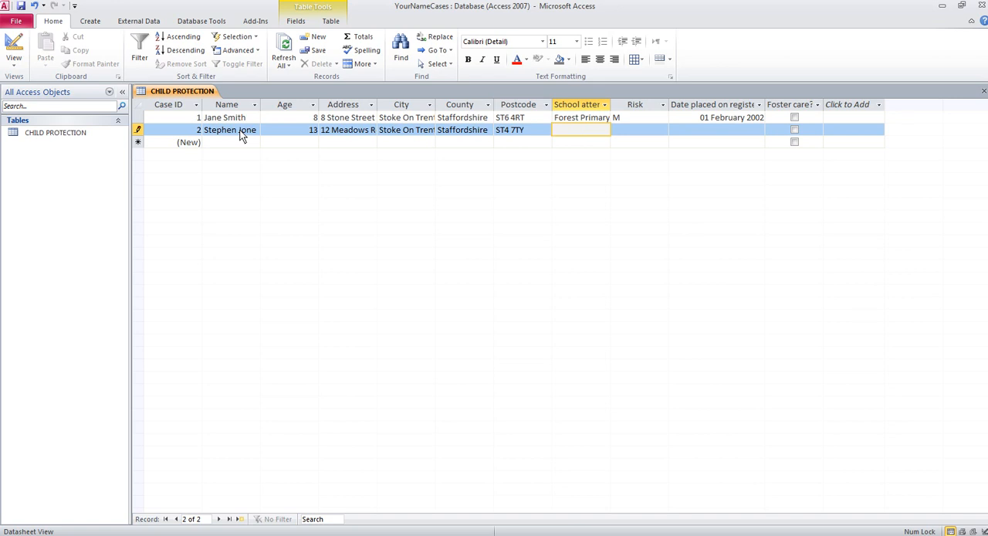
- Enter Meadowview High School as the school attended and H as the Risk value in the second record
text(Mea)
text(dowview)
text( High Sch)
text(ool)
key(Tab)
text(H)
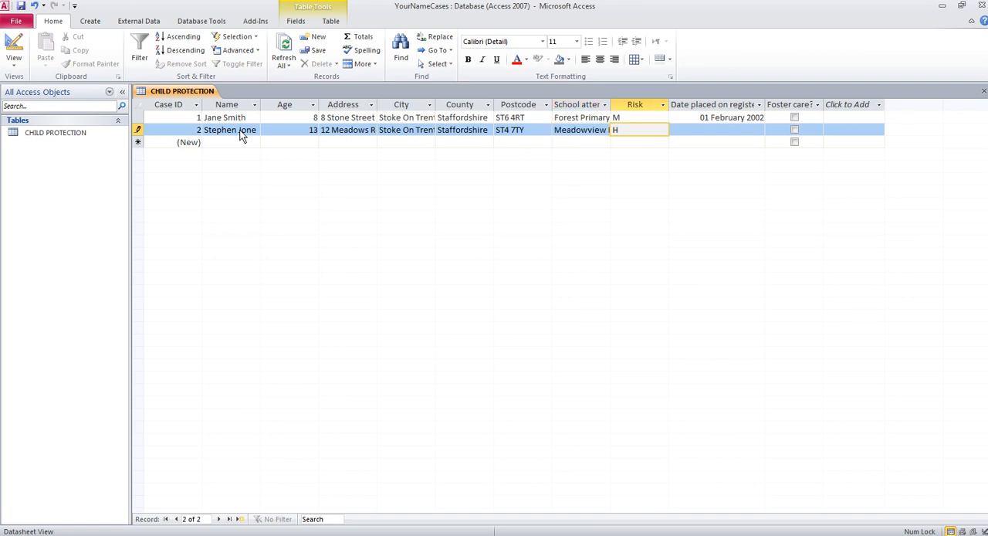
key(Tab)
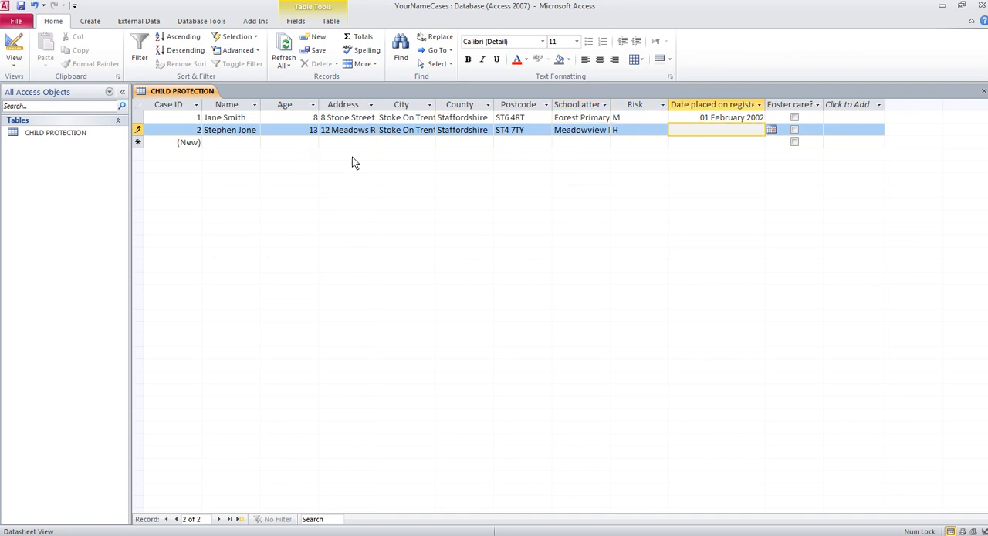
- Set the second record's date placed on register to 15 March 2000 and mark the child as in foster care
click(772, 130)
click(725, 176)
key(BackSpace)
key(BackSpace)
text(15)
key(Delete)
key(Delete)
text(00)
click(795, 130)
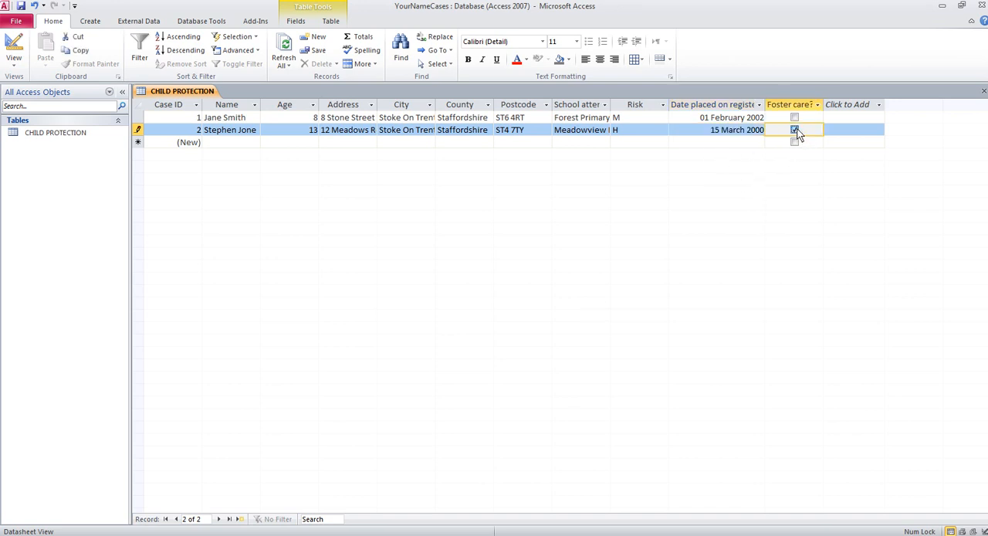
- Close the CHILD PROTECTION table and save the changes to its layout
click(232, 144)
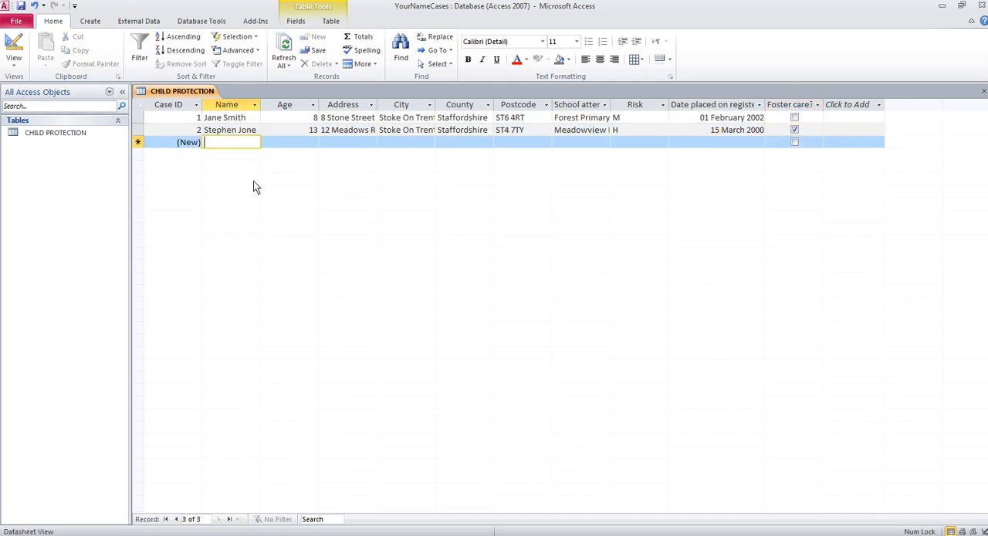
click(984, 91)
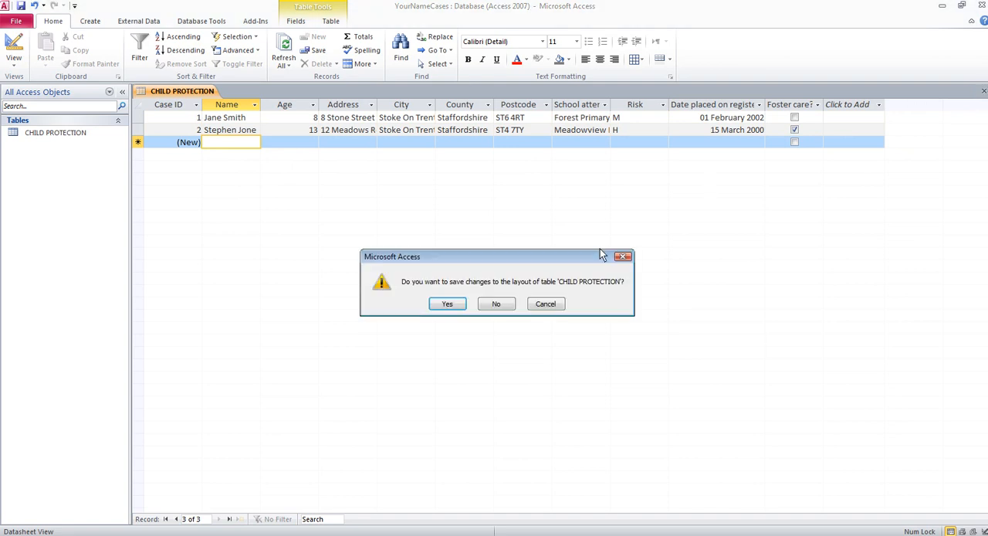
click(448, 305)
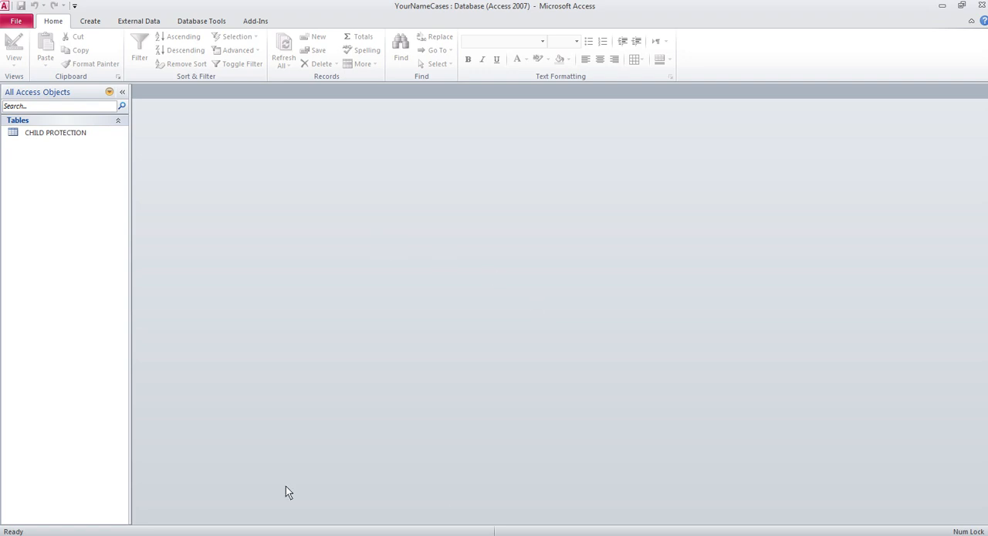
click(154, 535)
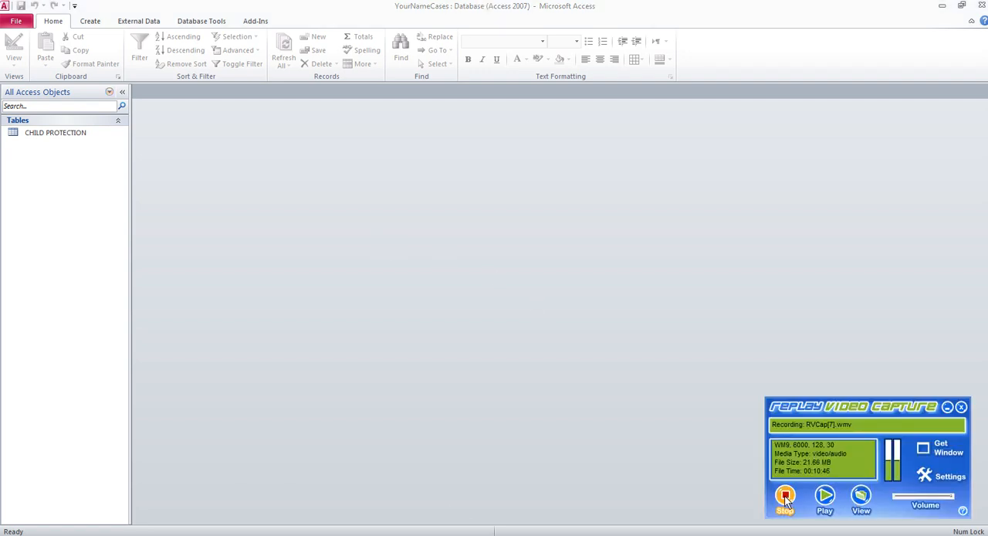